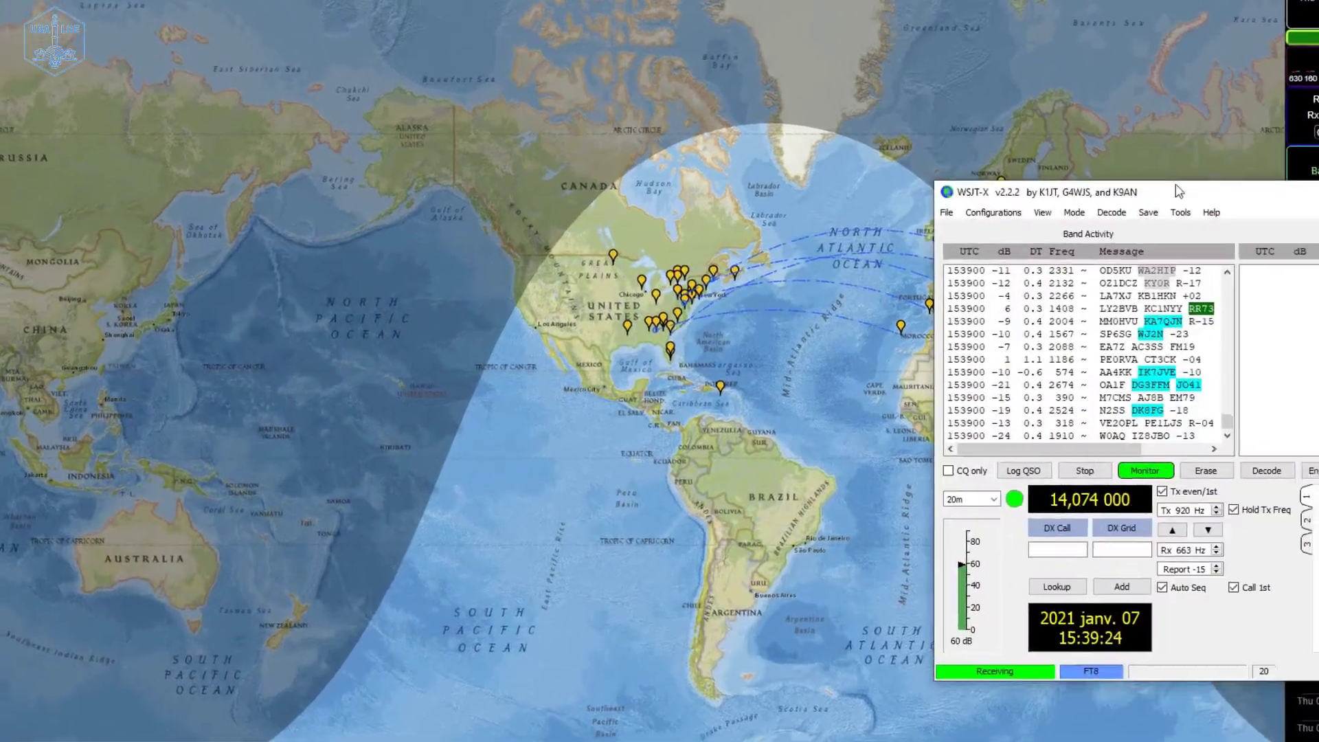
Check the UDP server address, port and request options in WSJT-X's Reporting settings, and minimize the WSJT-X window.
drag(1178, 191, 401, 107)
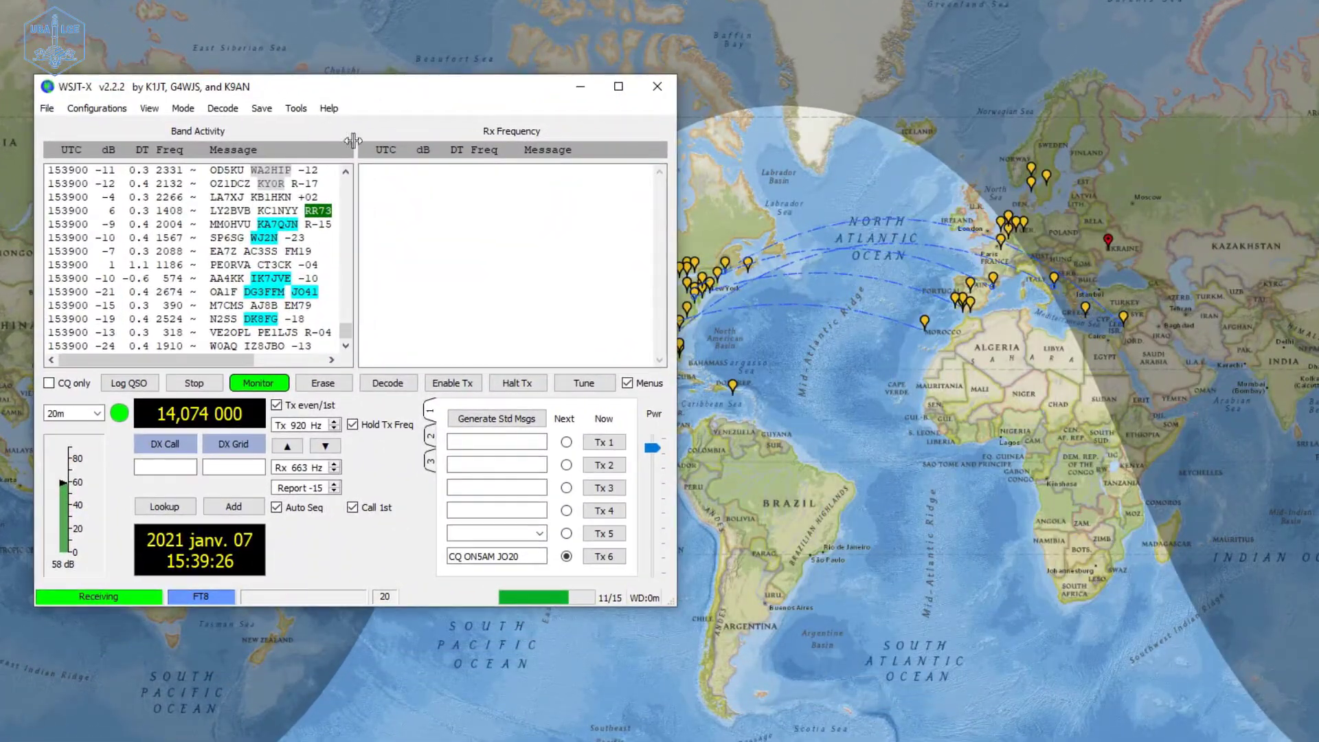
click(46, 107)
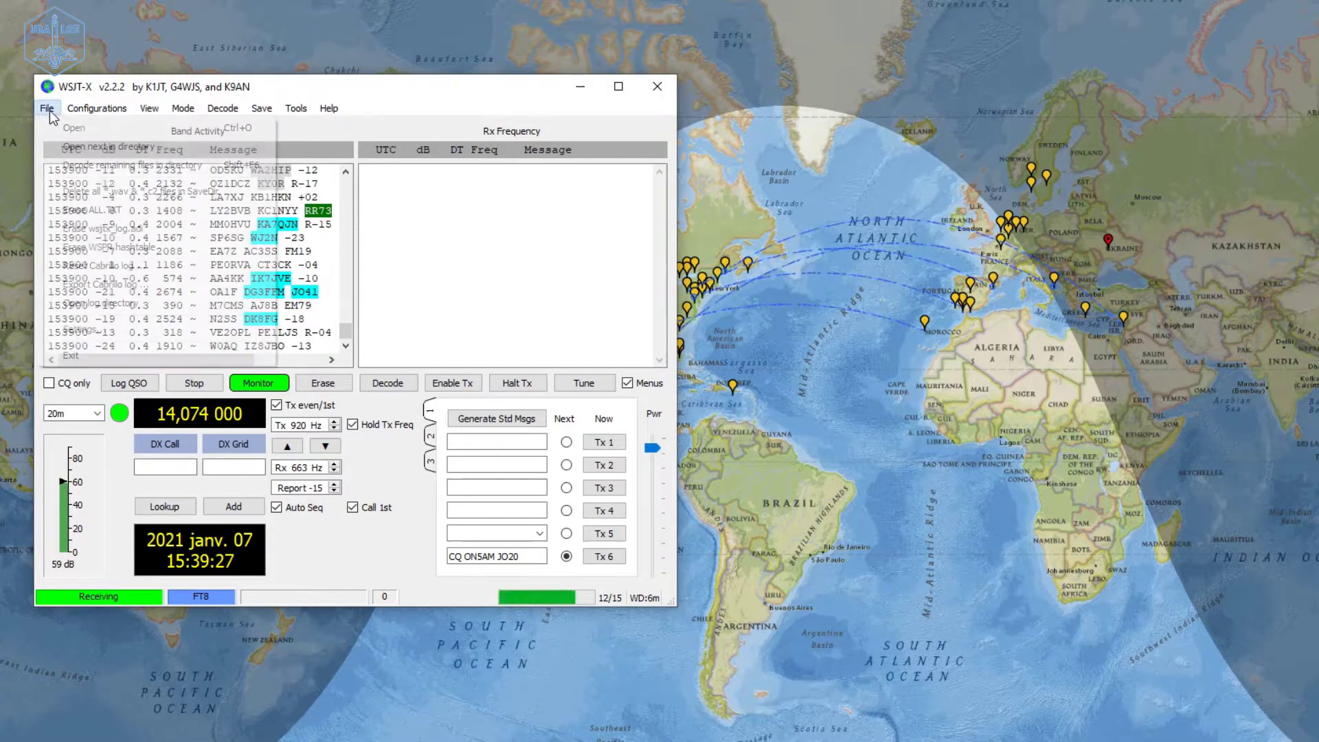
click(97, 330)
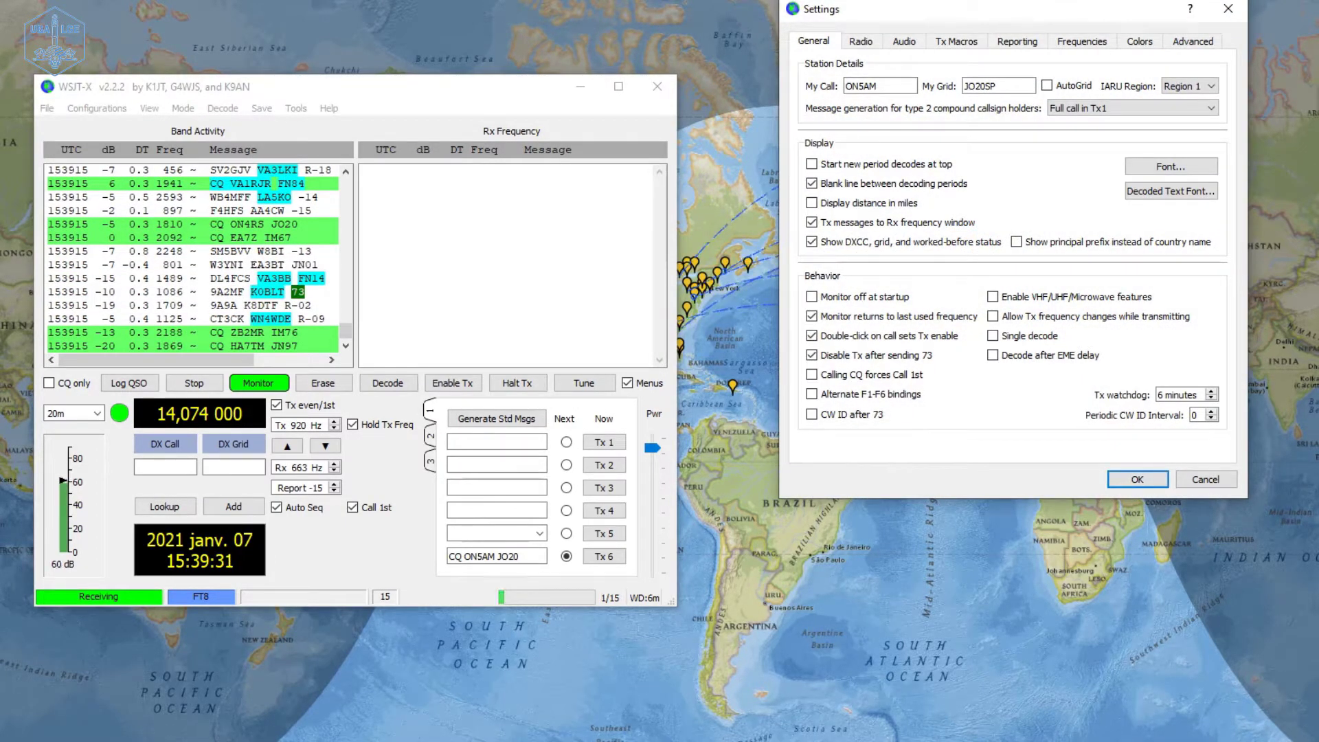
click(1031, 48)
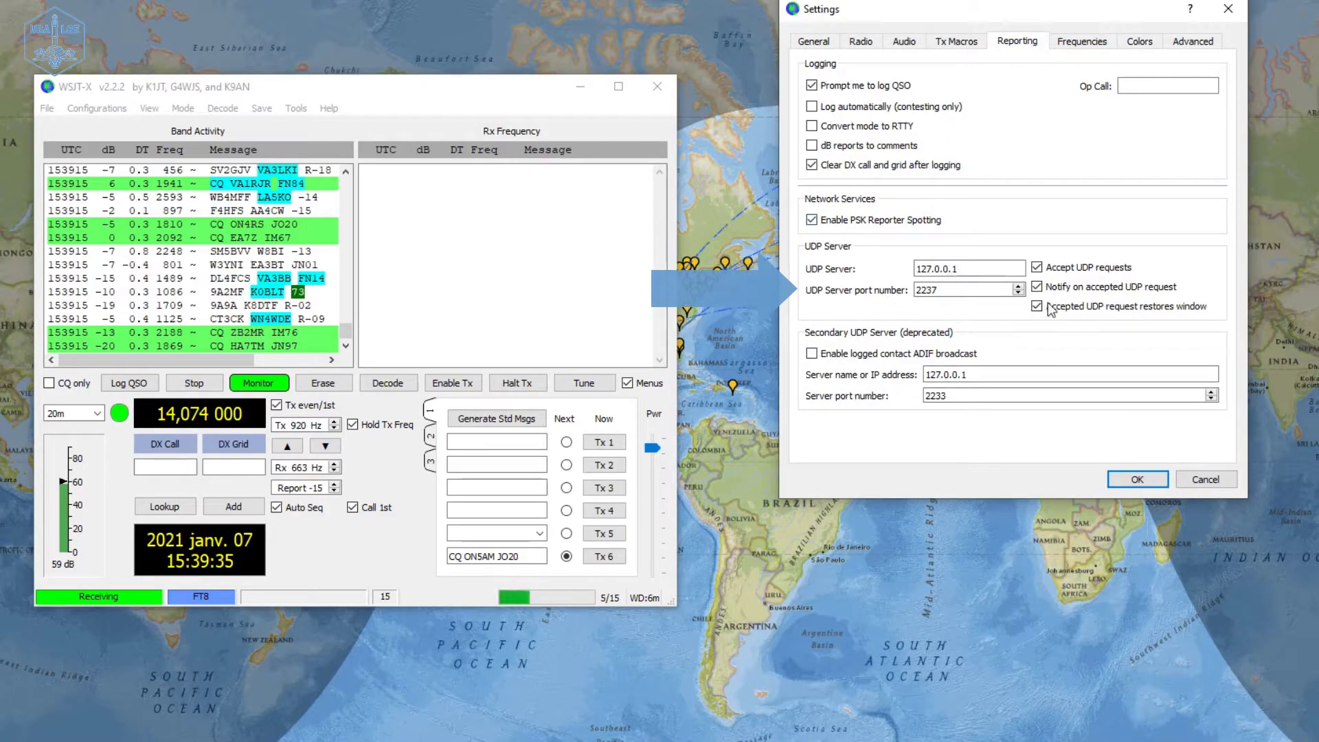
click(1138, 480)
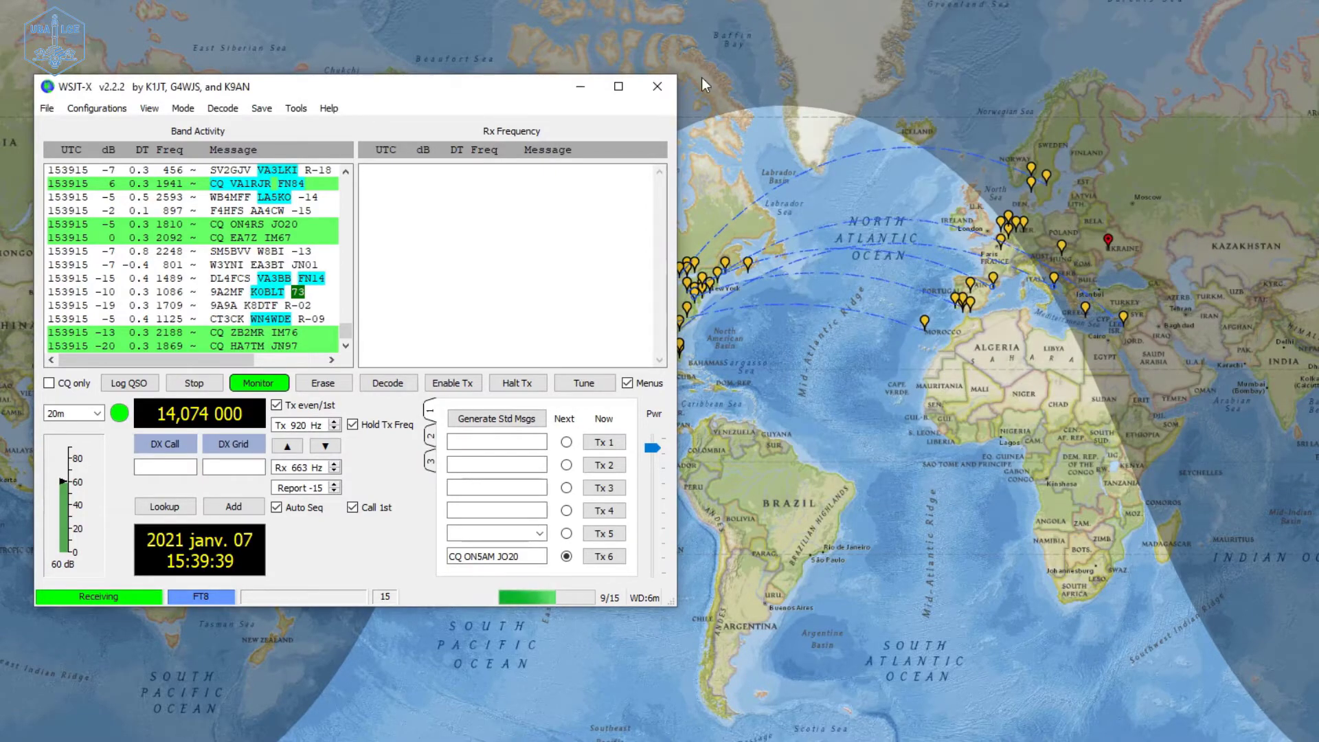
click(581, 87)
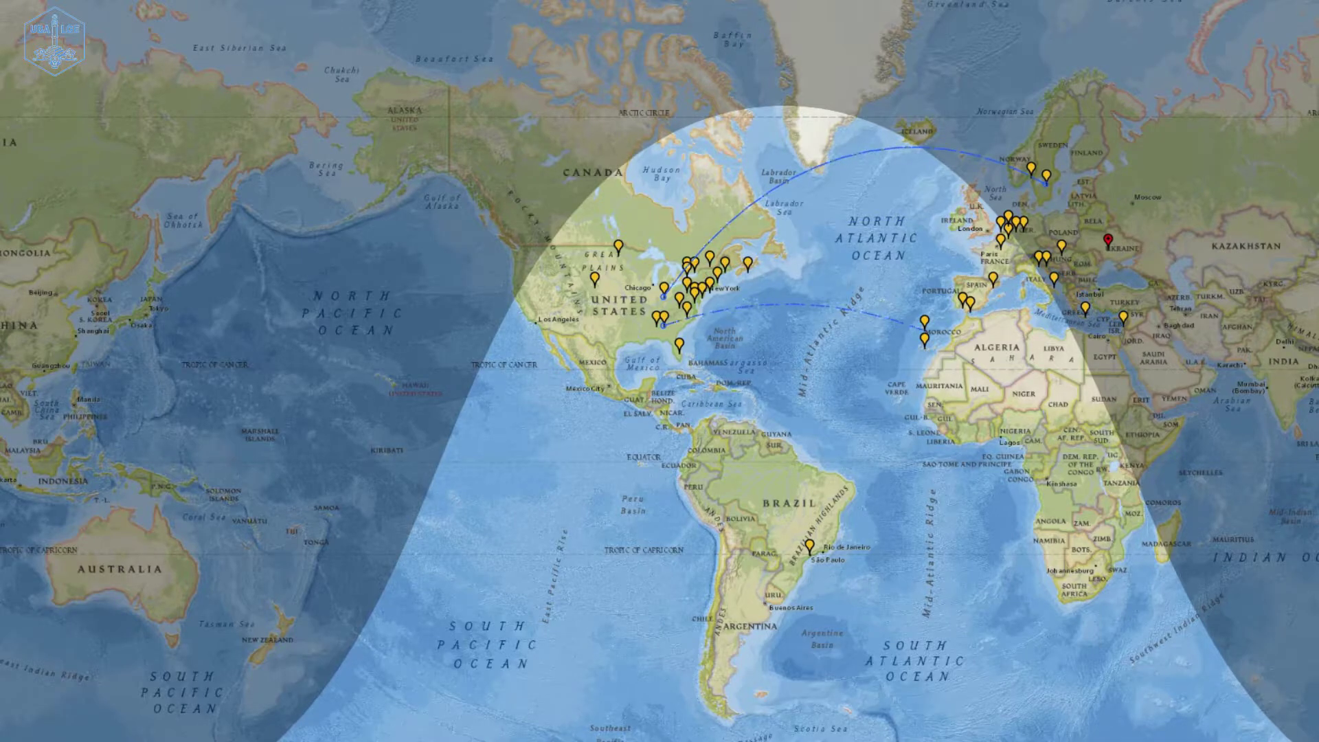
Check the IP address and UDP port for resending WSJT-X packets in JTAlert's WSJT-X / JTDX application settings, and minimize JTAlert.
drag(1318, 302, 409, 153)
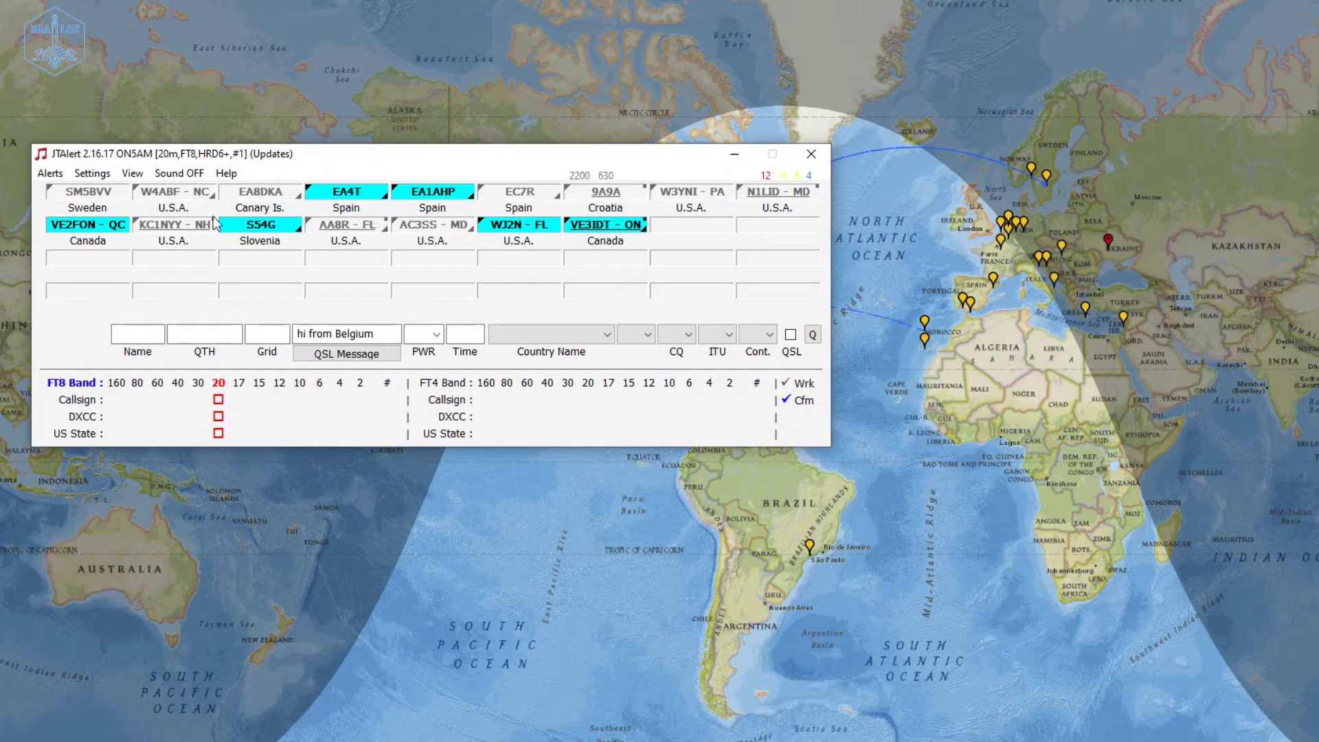
click(92, 174)
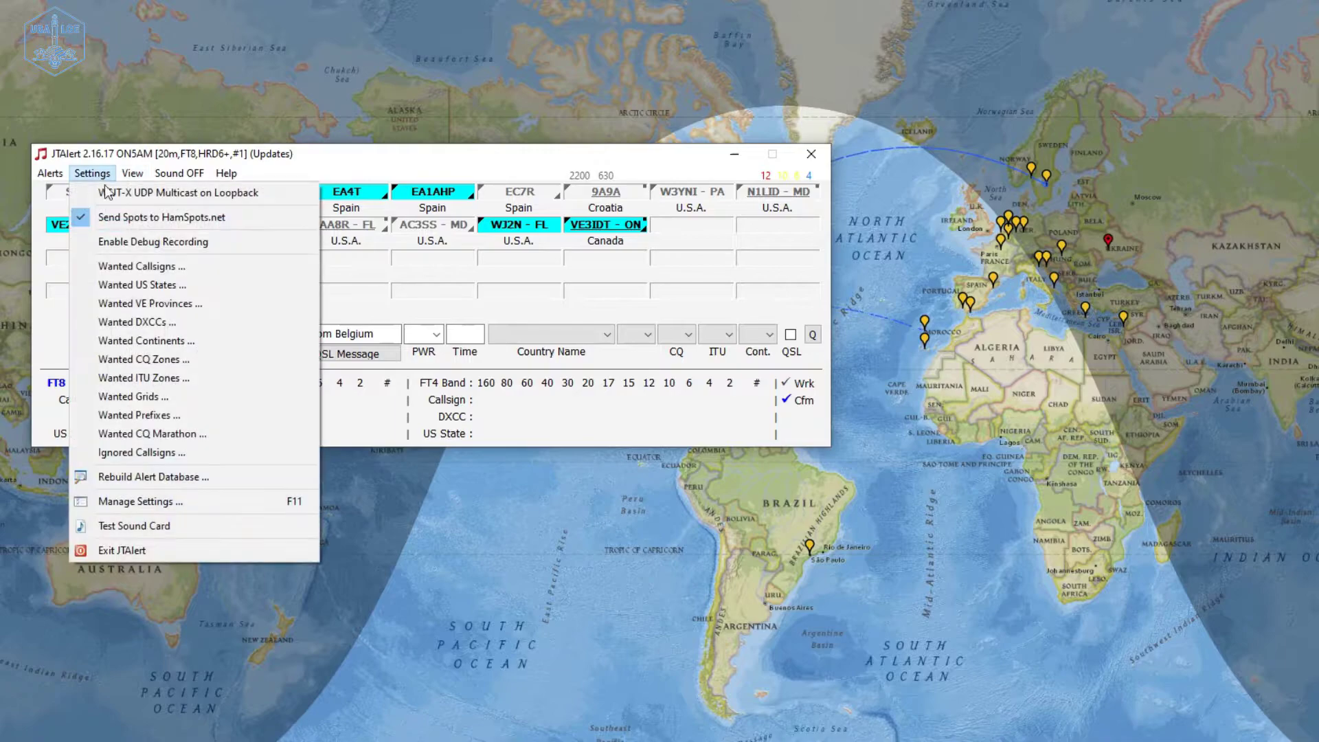
click(112, 505)
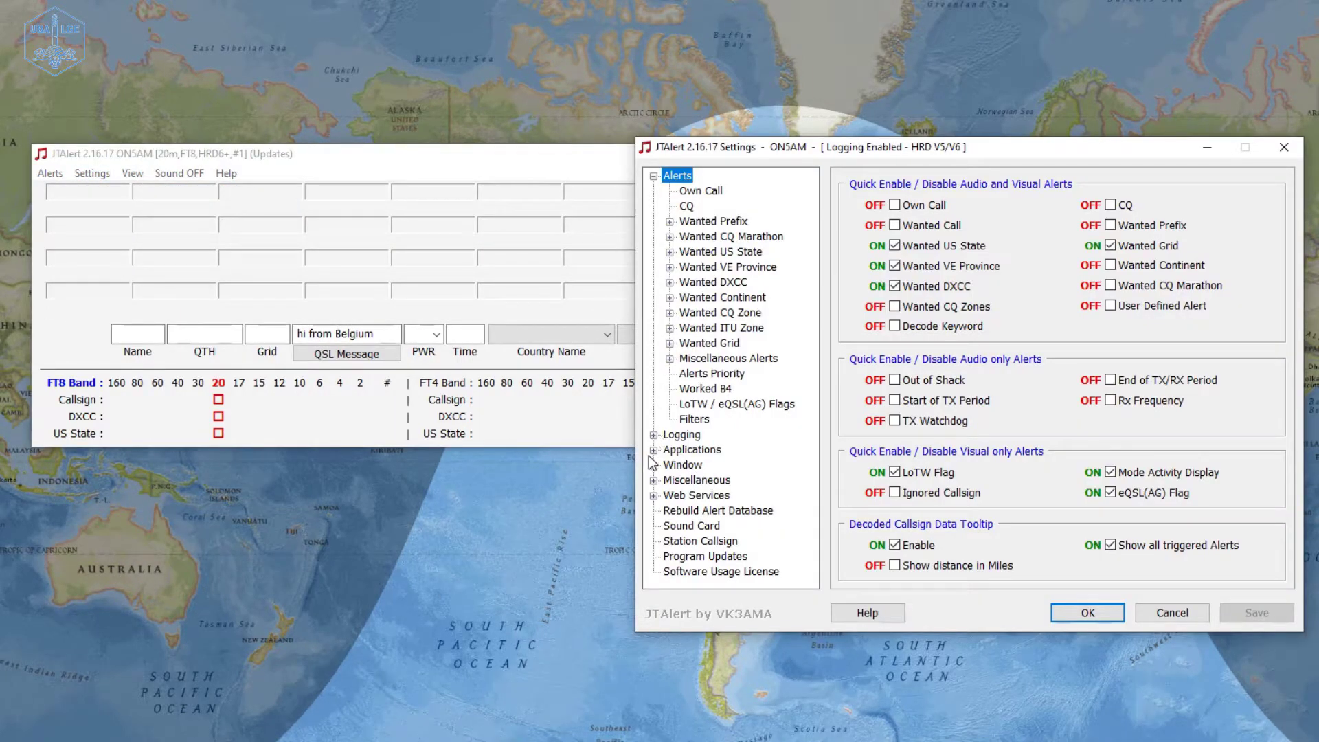
click(653, 450)
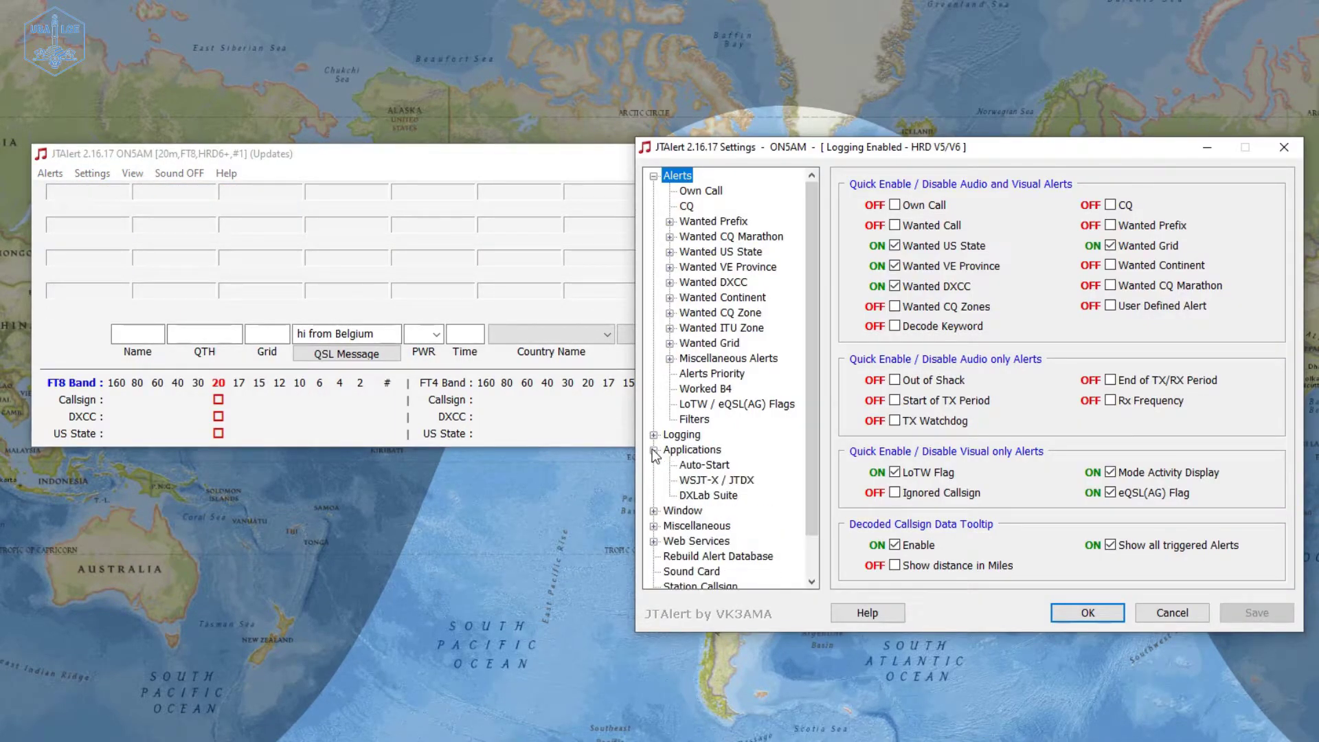
click(695, 484)
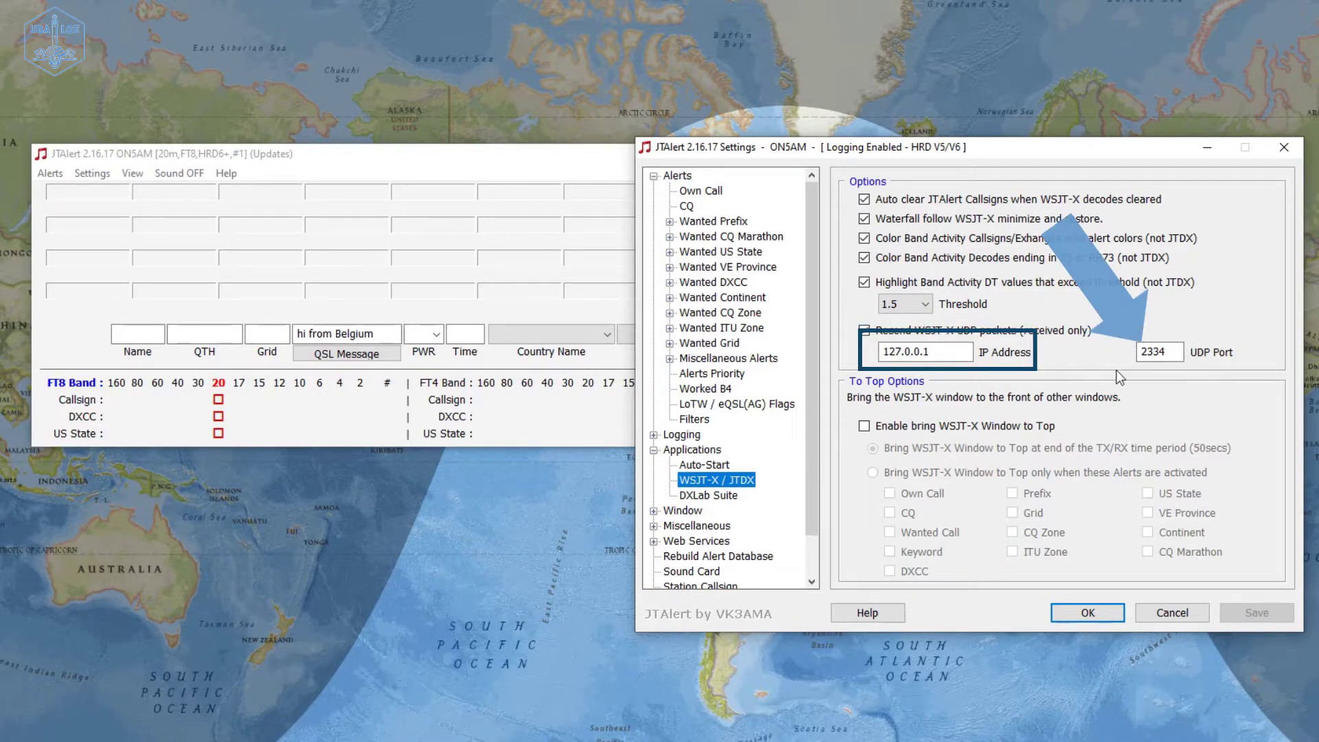
click(1088, 611)
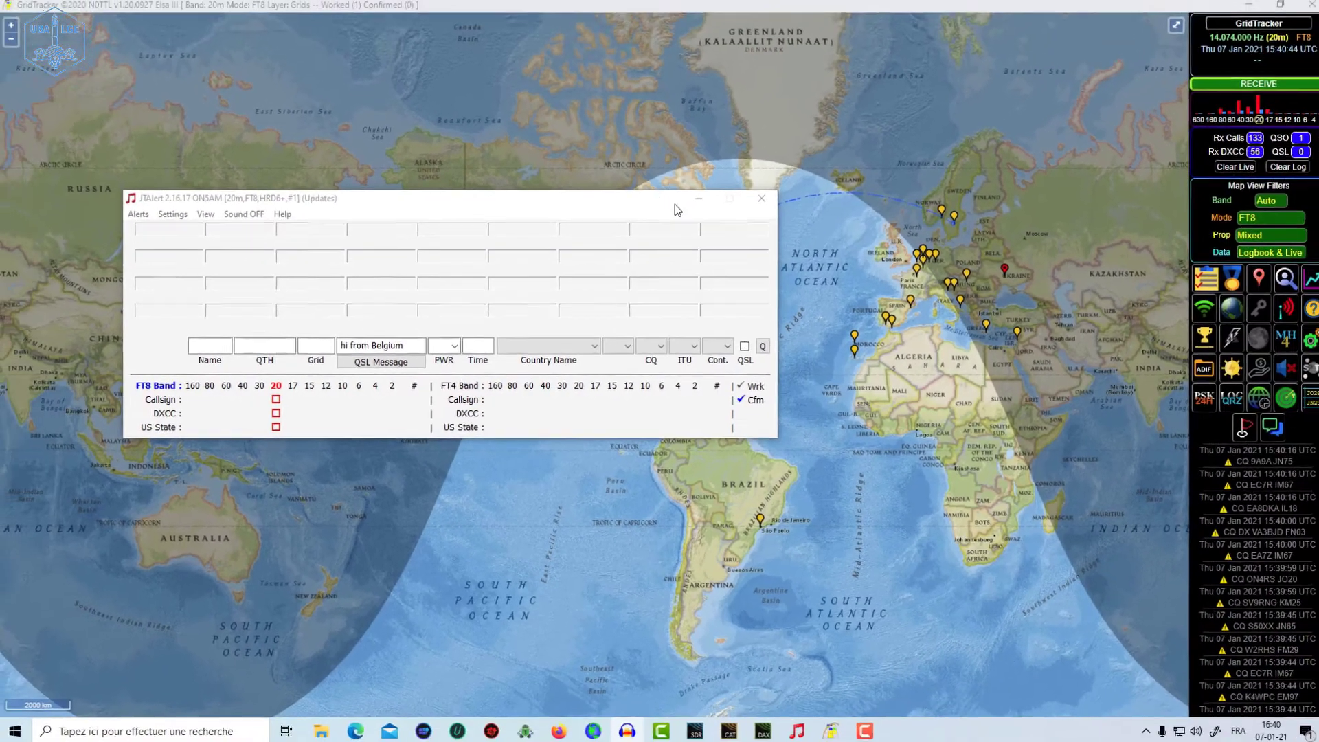
click(698, 198)
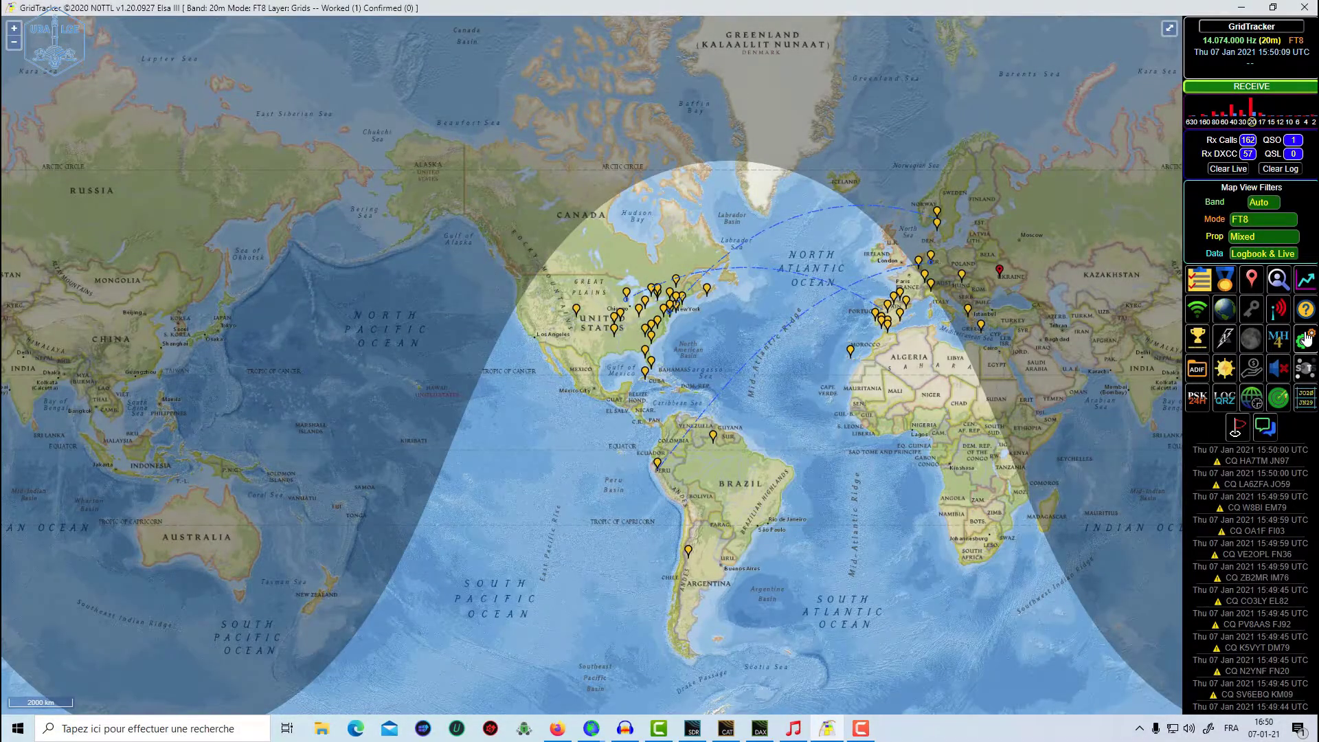
Review GridTracker's General, Lookups, Audio, Map and Logging settings.
click(1305, 338)
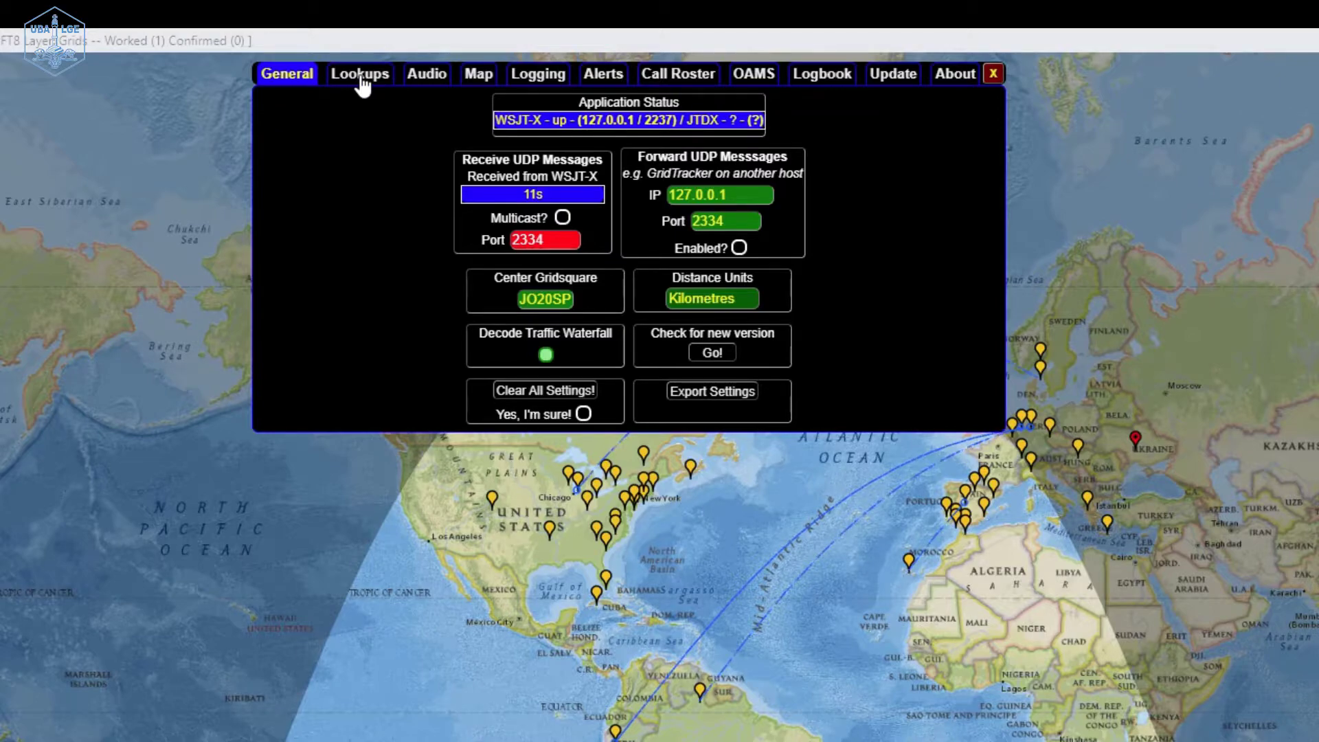
click(362, 86)
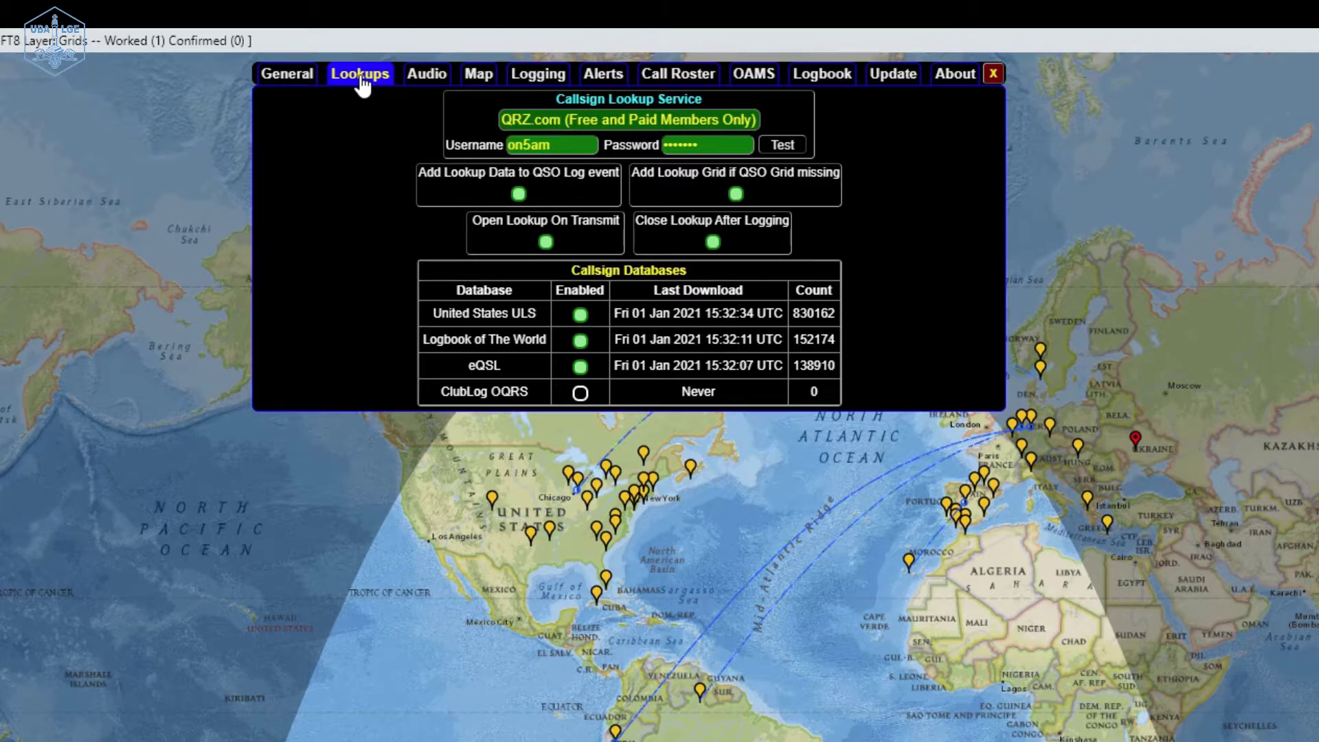
click(428, 77)
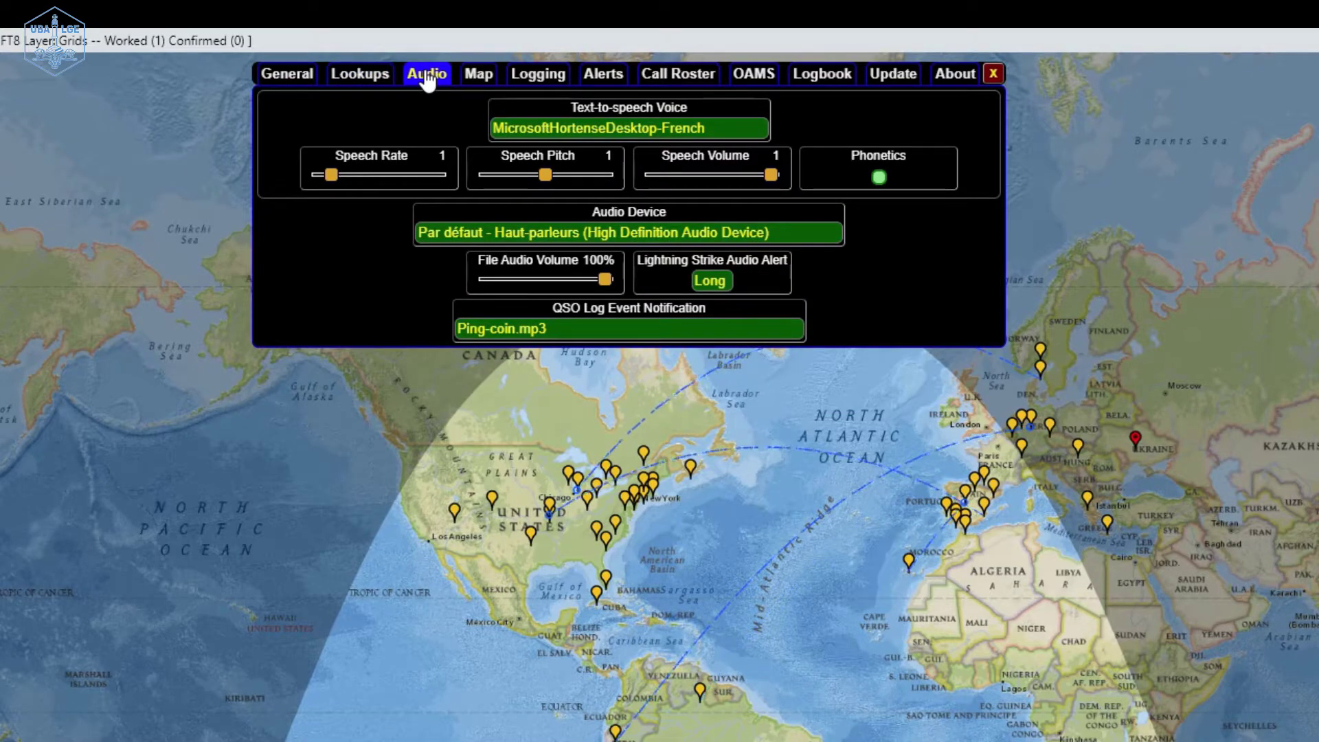
click(486, 81)
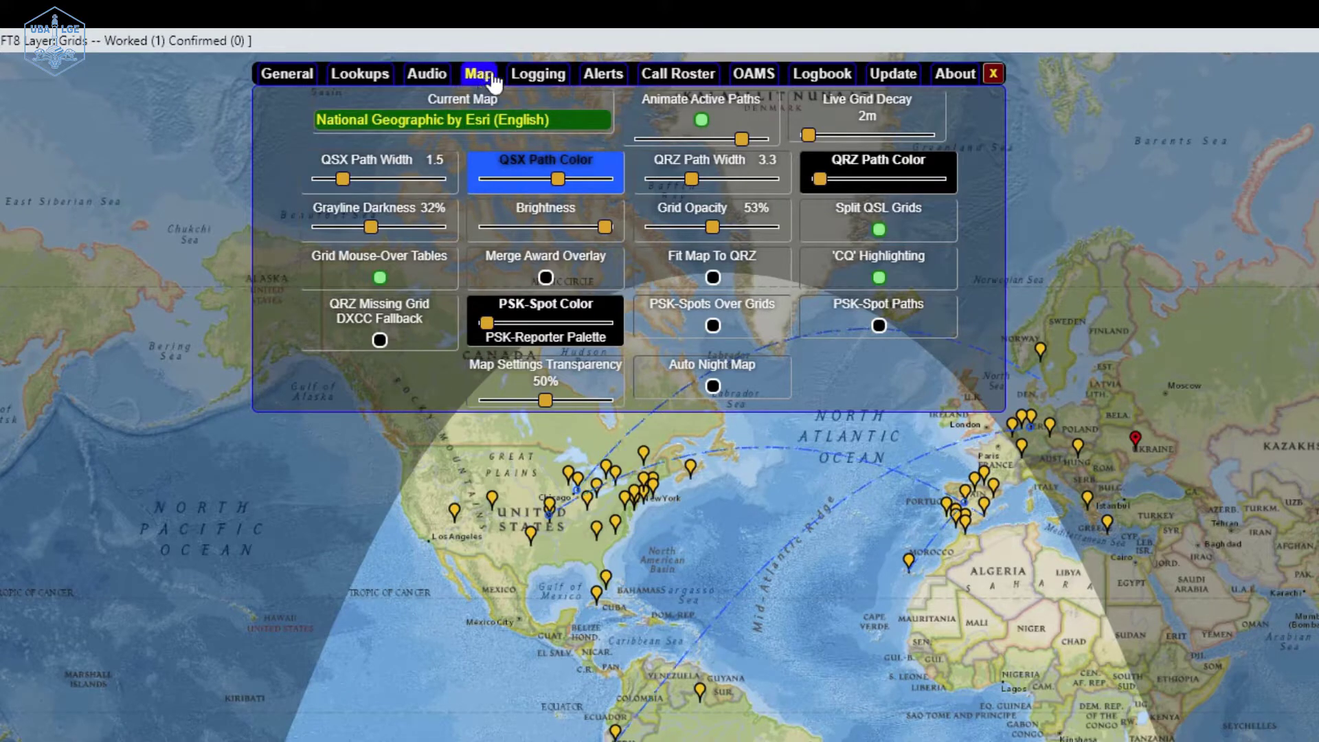
click(543, 76)
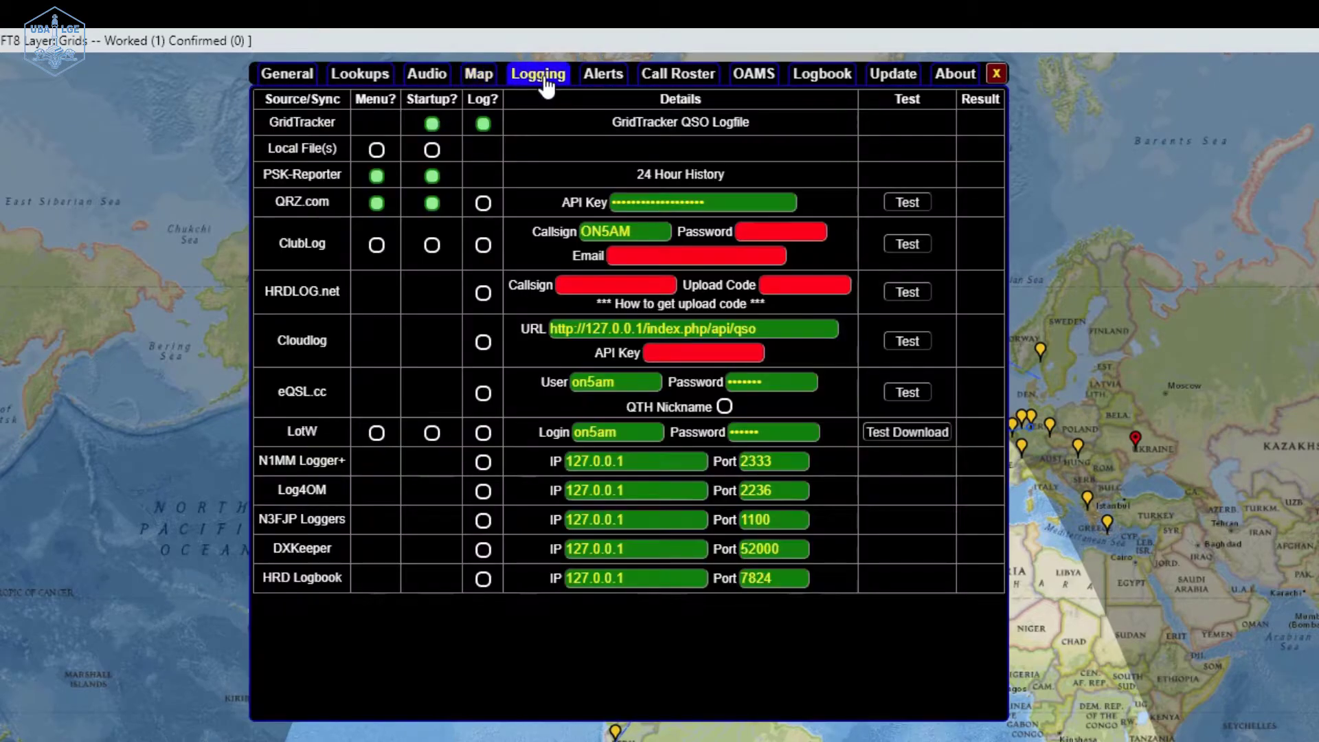
Review GridTracker's Alerts, Call Roster, OAMS and Logbook settings.
click(611, 77)
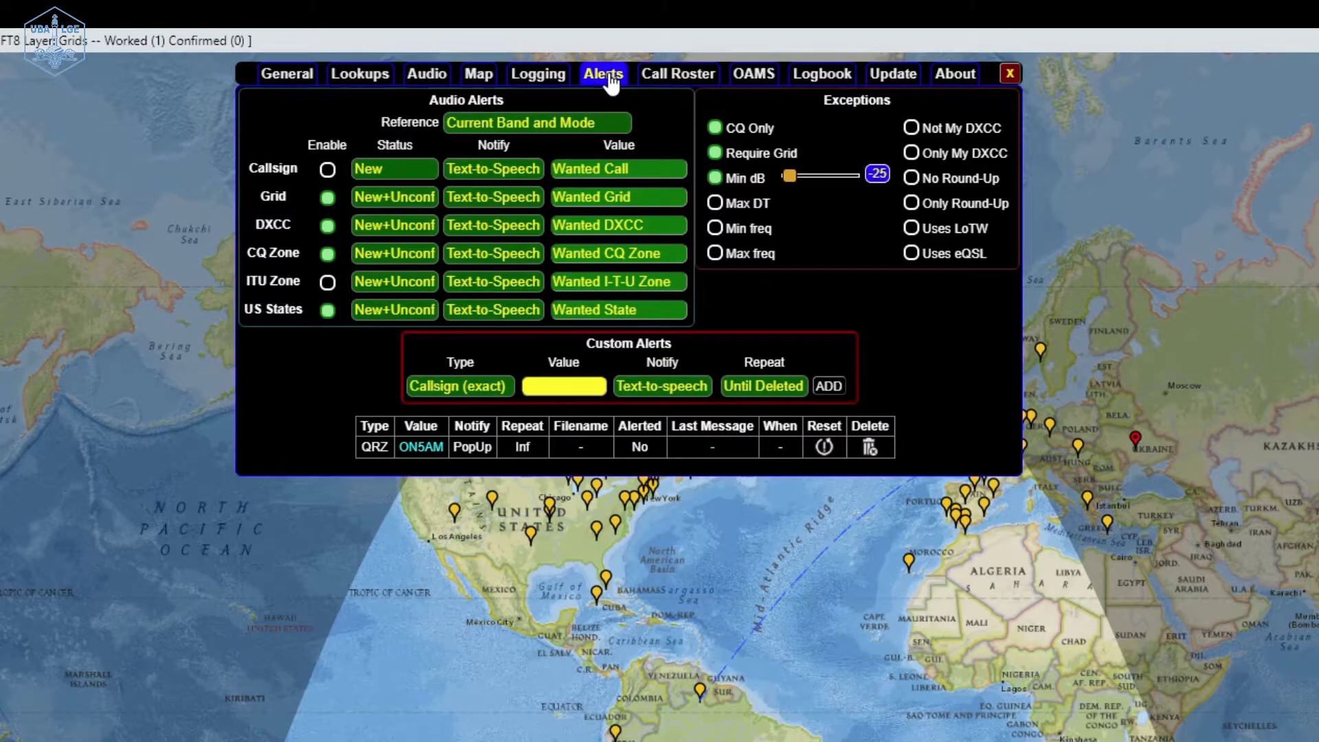
click(690, 81)
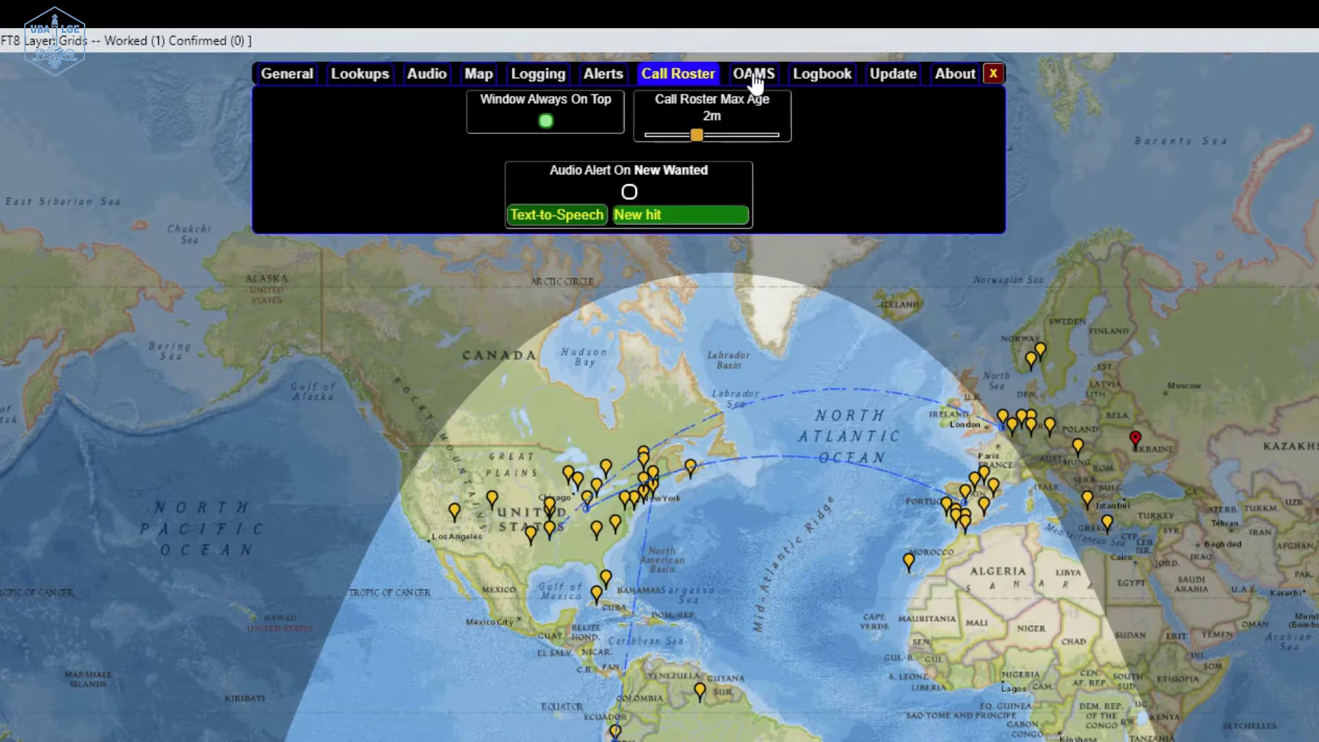
click(755, 76)
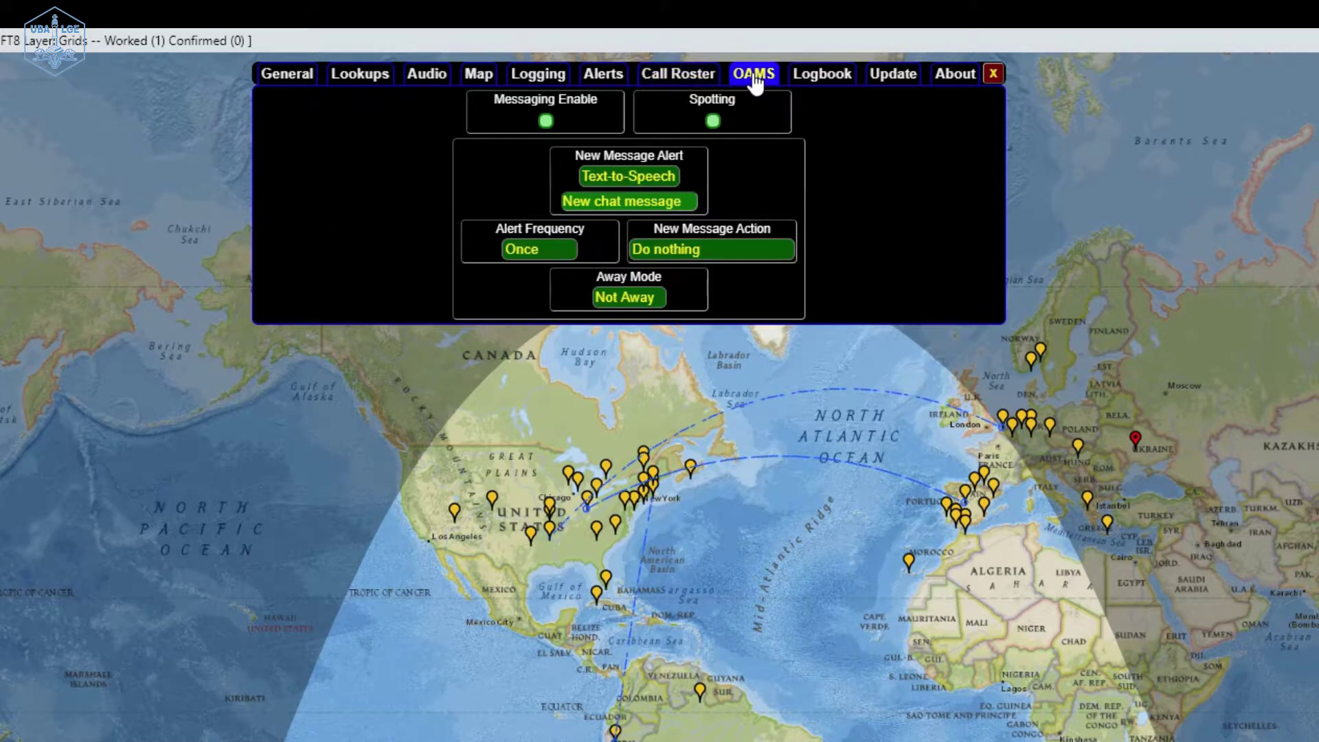
click(828, 75)
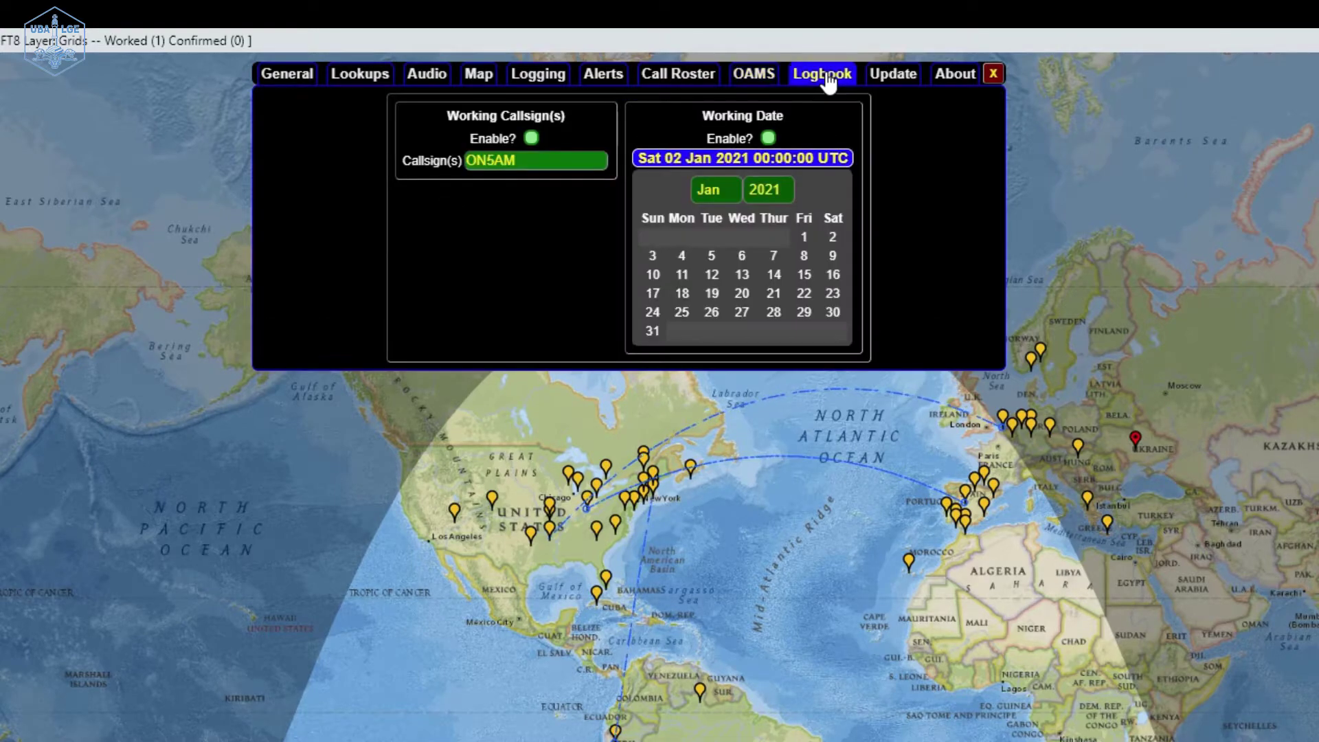
Look through GridTracker's update notes and About information, and close the settings.
click(893, 76)
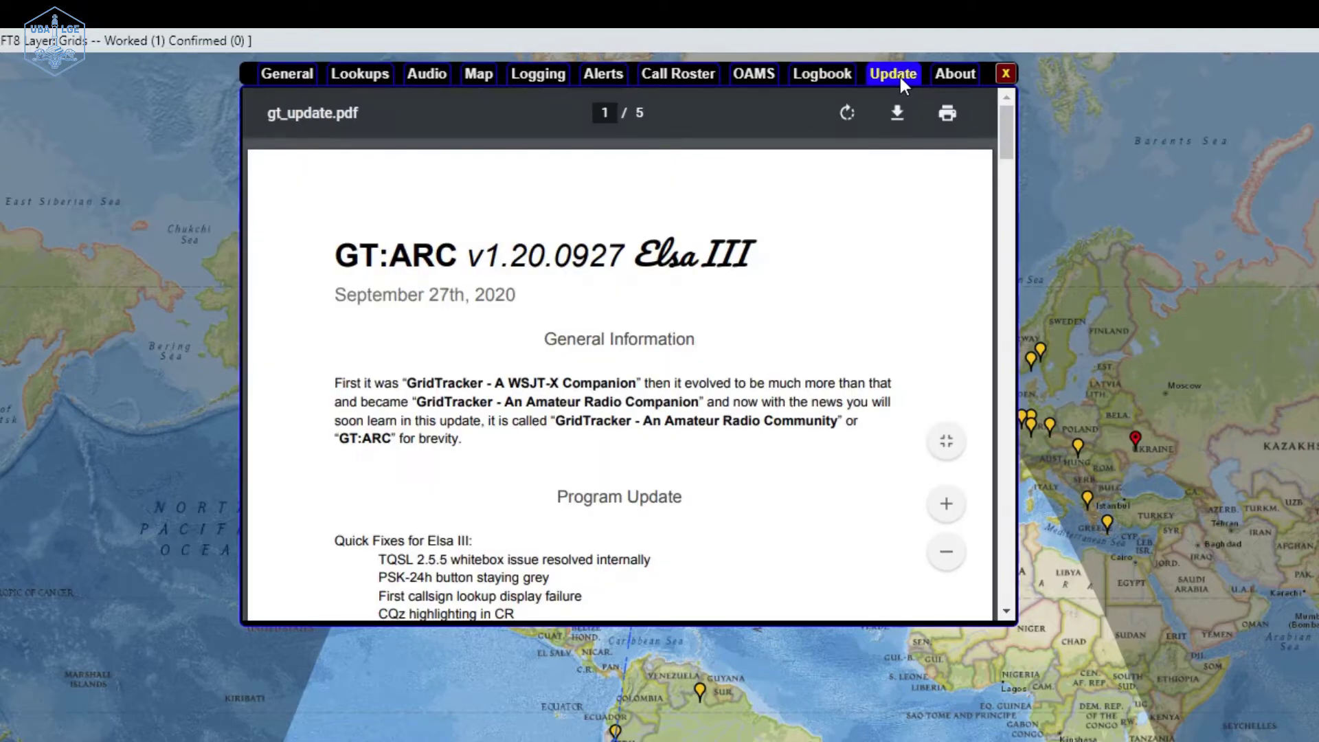
drag(1007, 121, 992, 297)
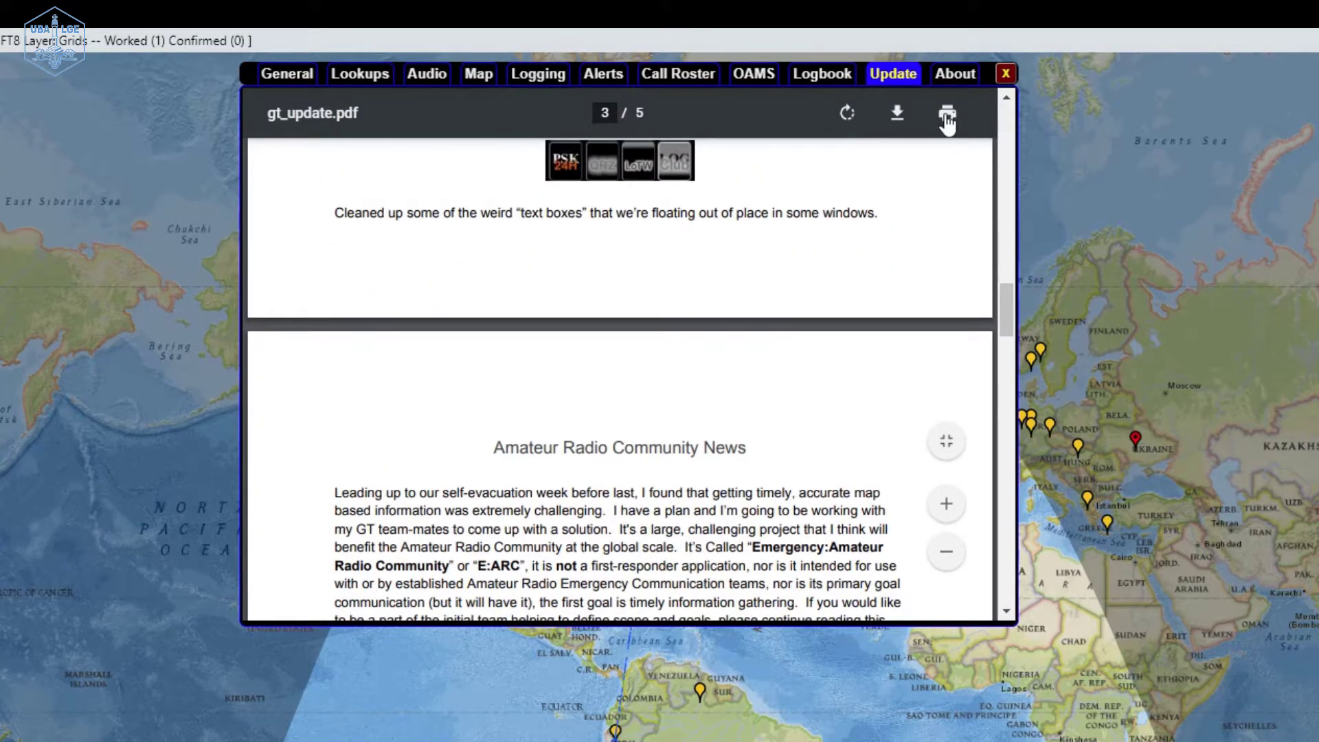
click(955, 74)
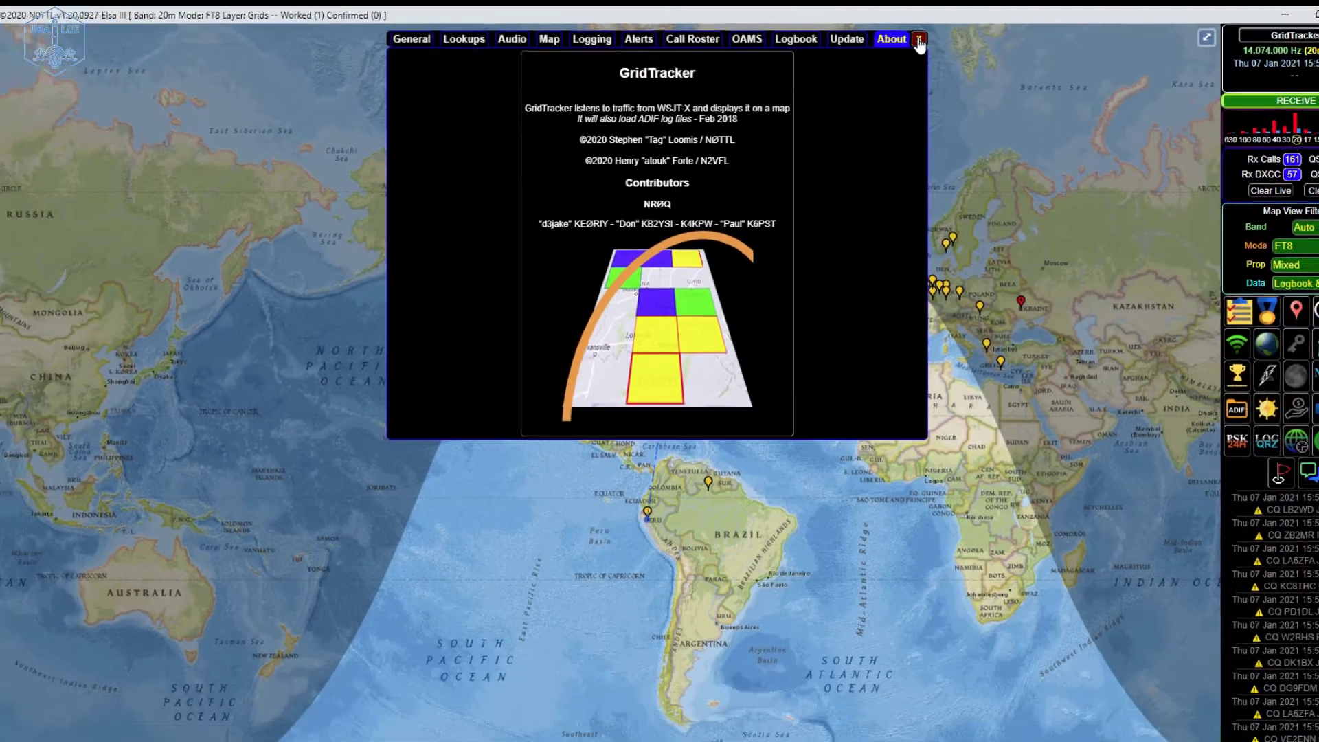
click(994, 74)
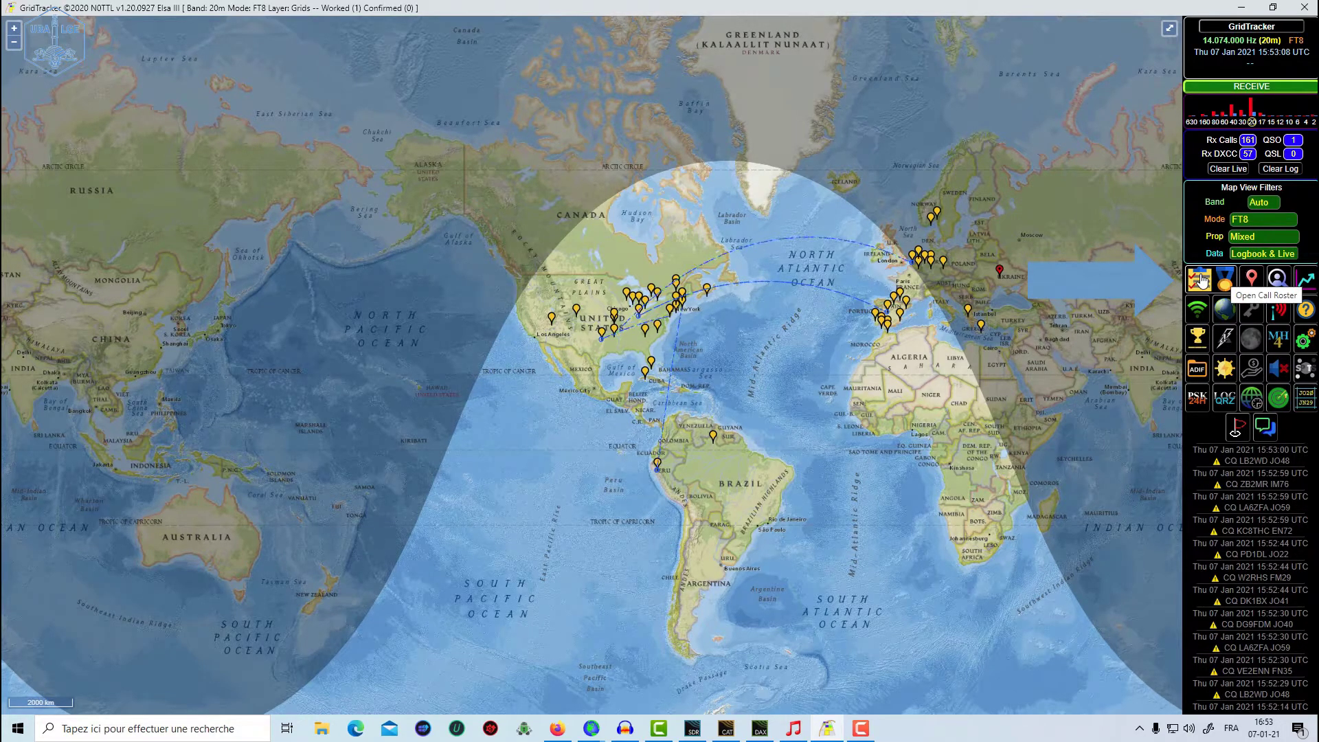
Inspect the Call Roster and close it, and compare the map's pushpin and grid square displays, ending on pushpins.
click(1200, 280)
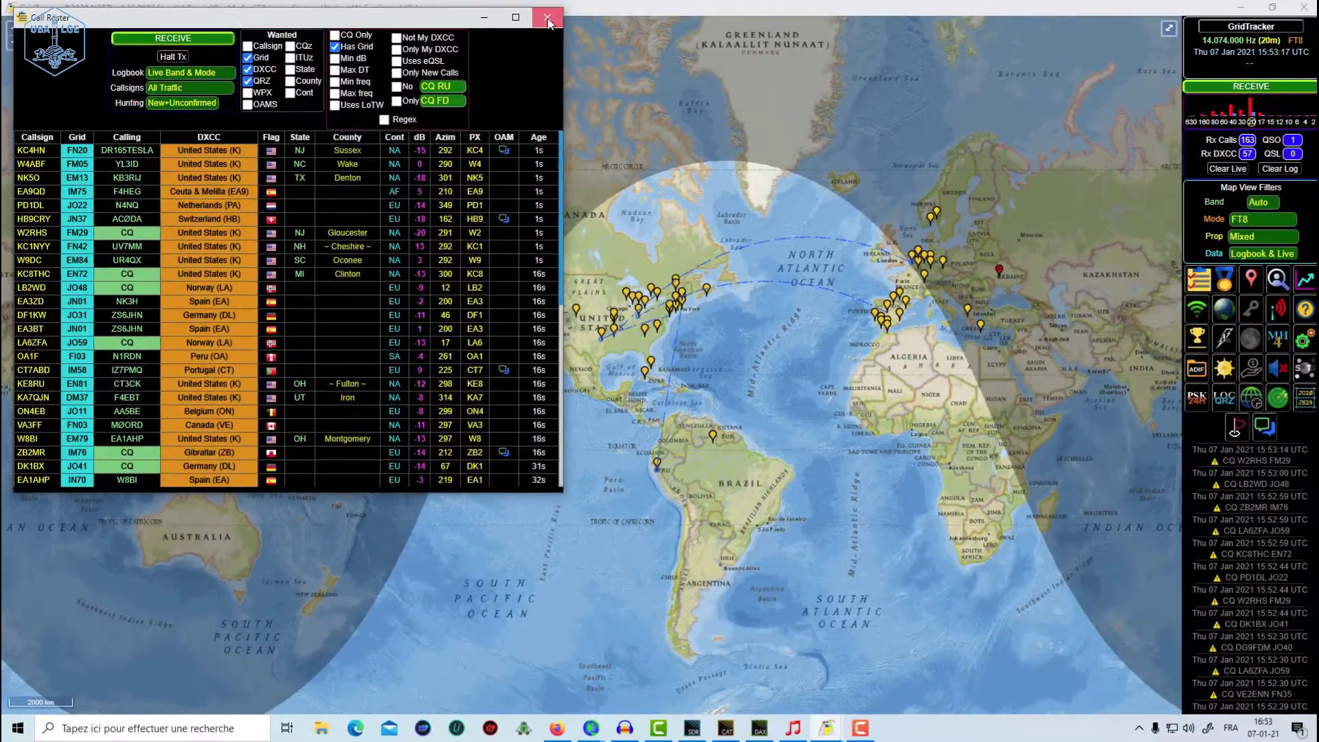
click(1253, 294)
click(1256, 283)
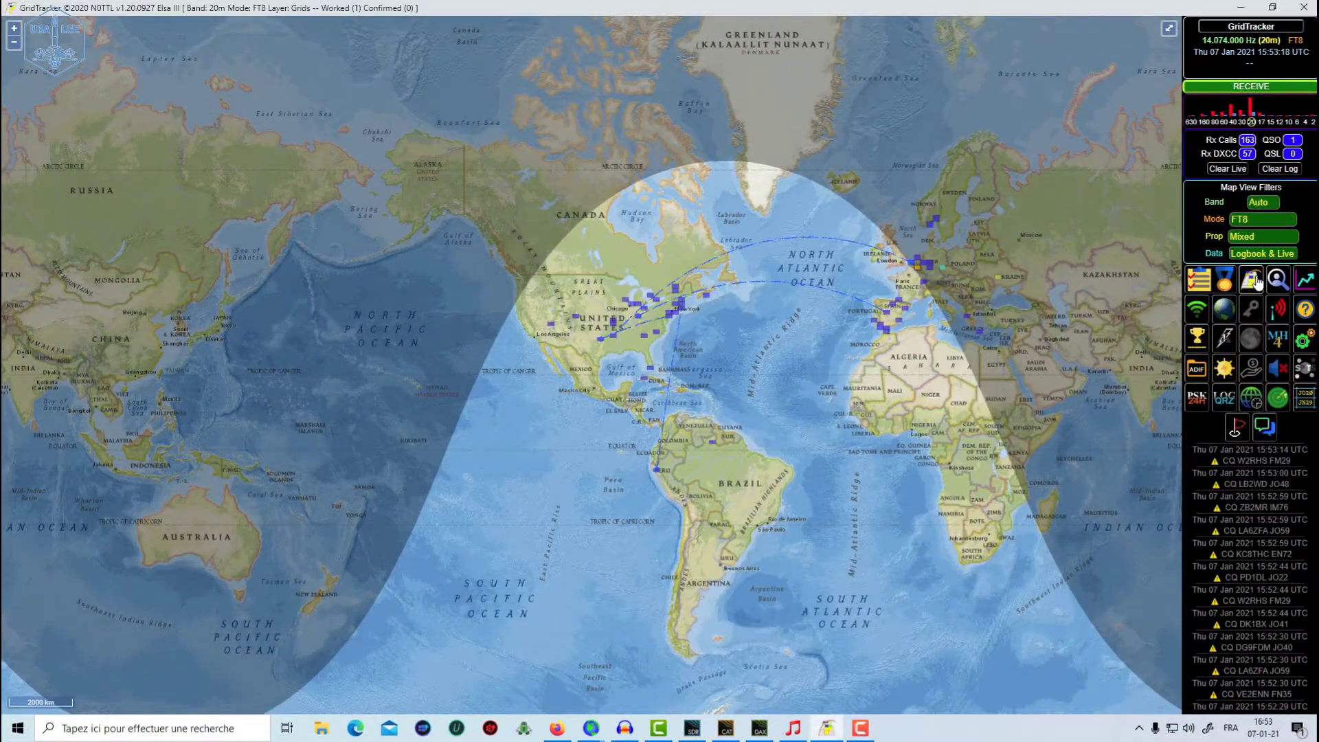
click(1256, 282)
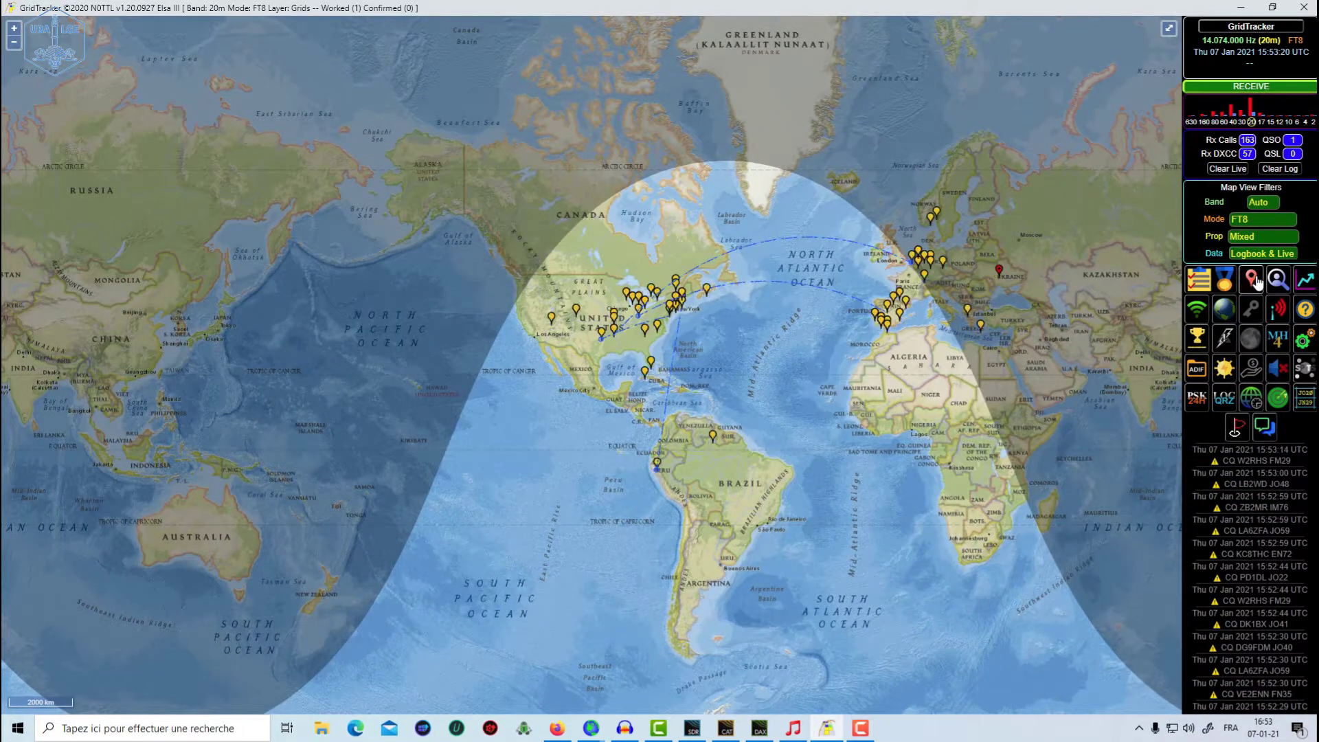
click(1257, 283)
click(1256, 282)
Inspect the Callsign Lookup window and the logbook Statistics window, closing each one.
click(1281, 287)
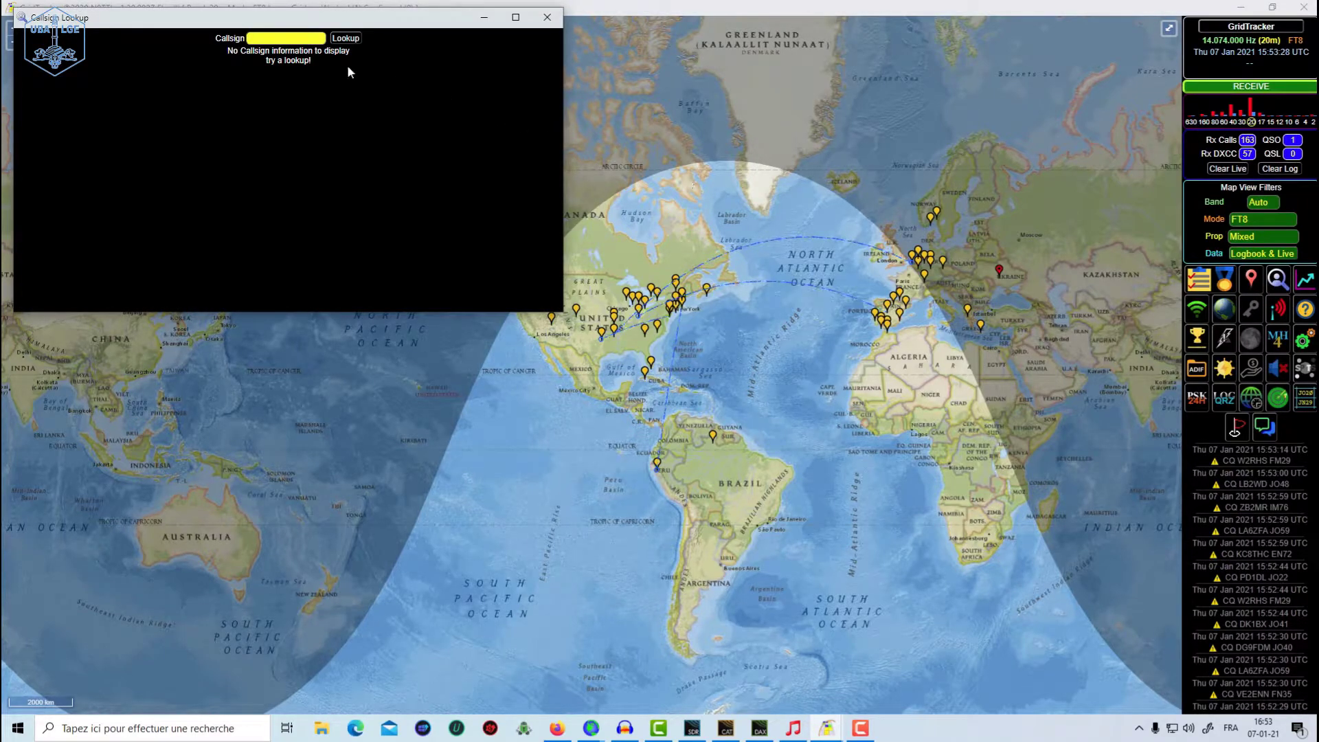
click(268, 40)
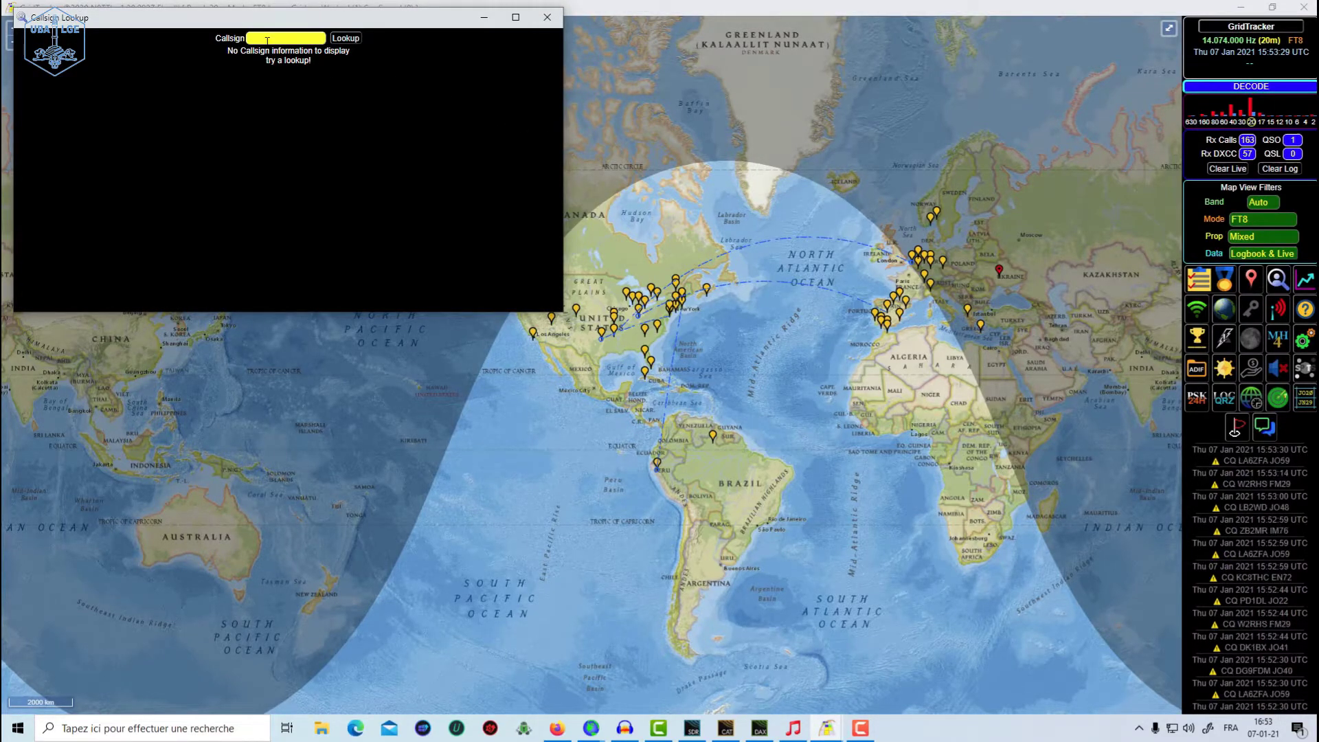
click(549, 17)
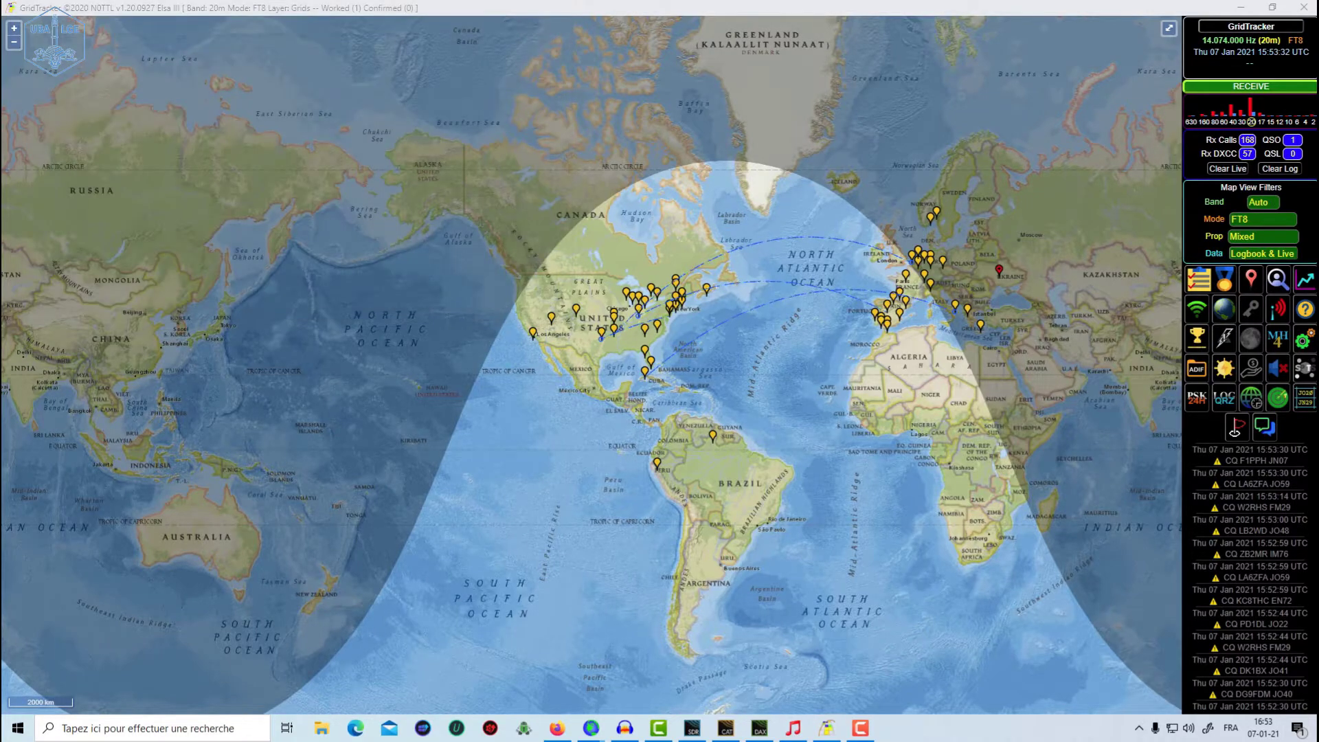
click(1304, 281)
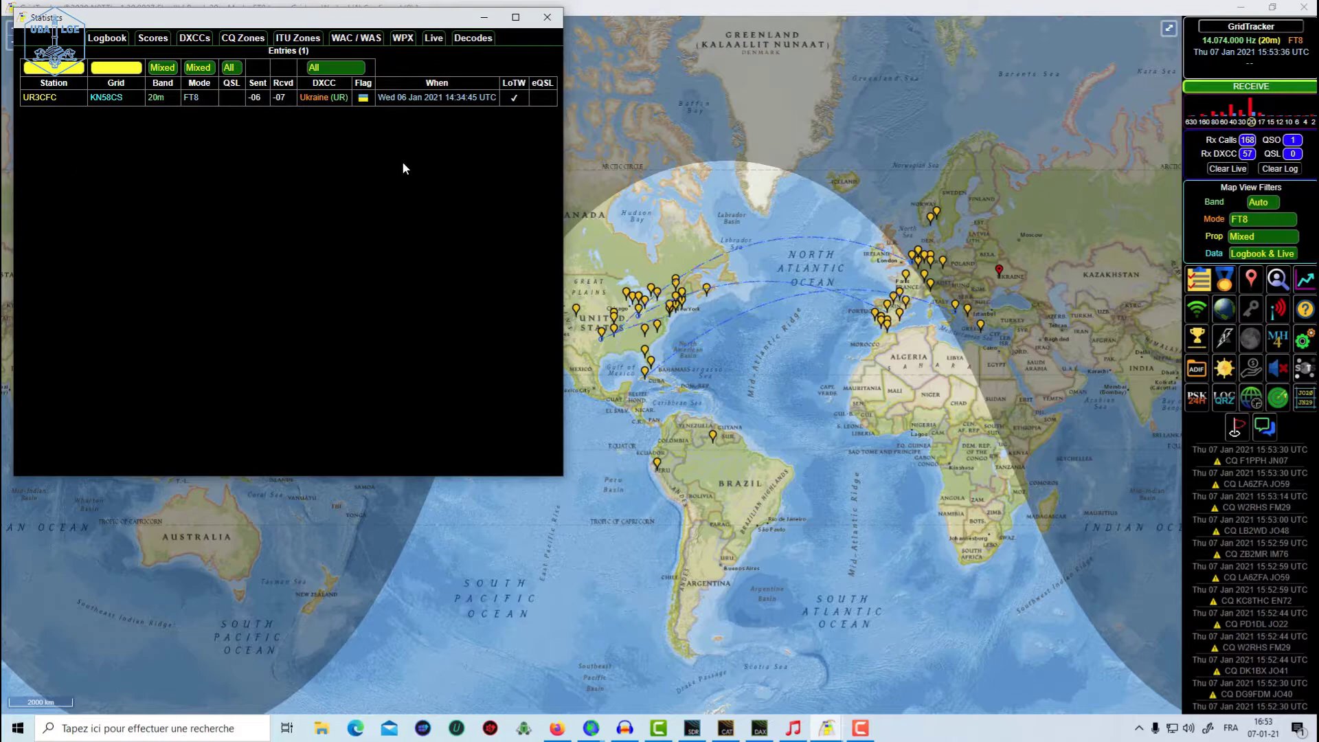
click(546, 18)
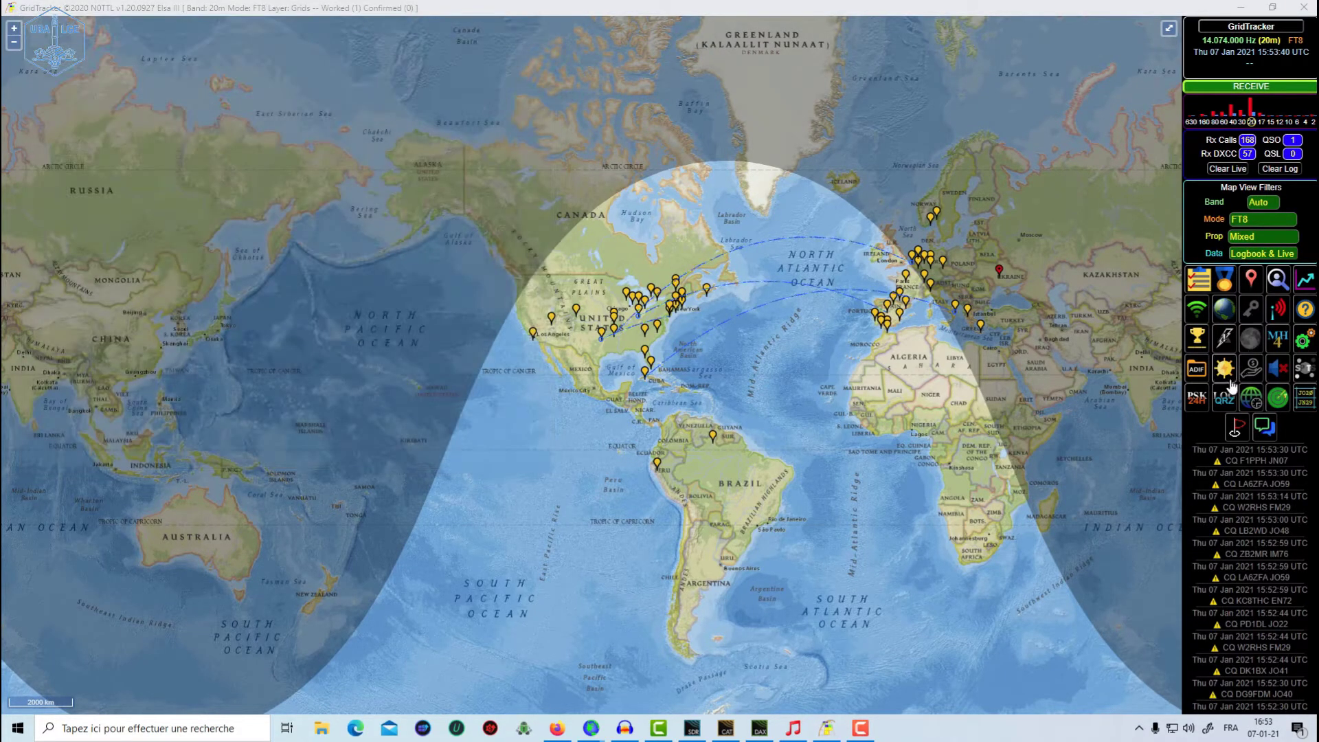
Switch GridTracker and its map to offline mode.
click(1198, 311)
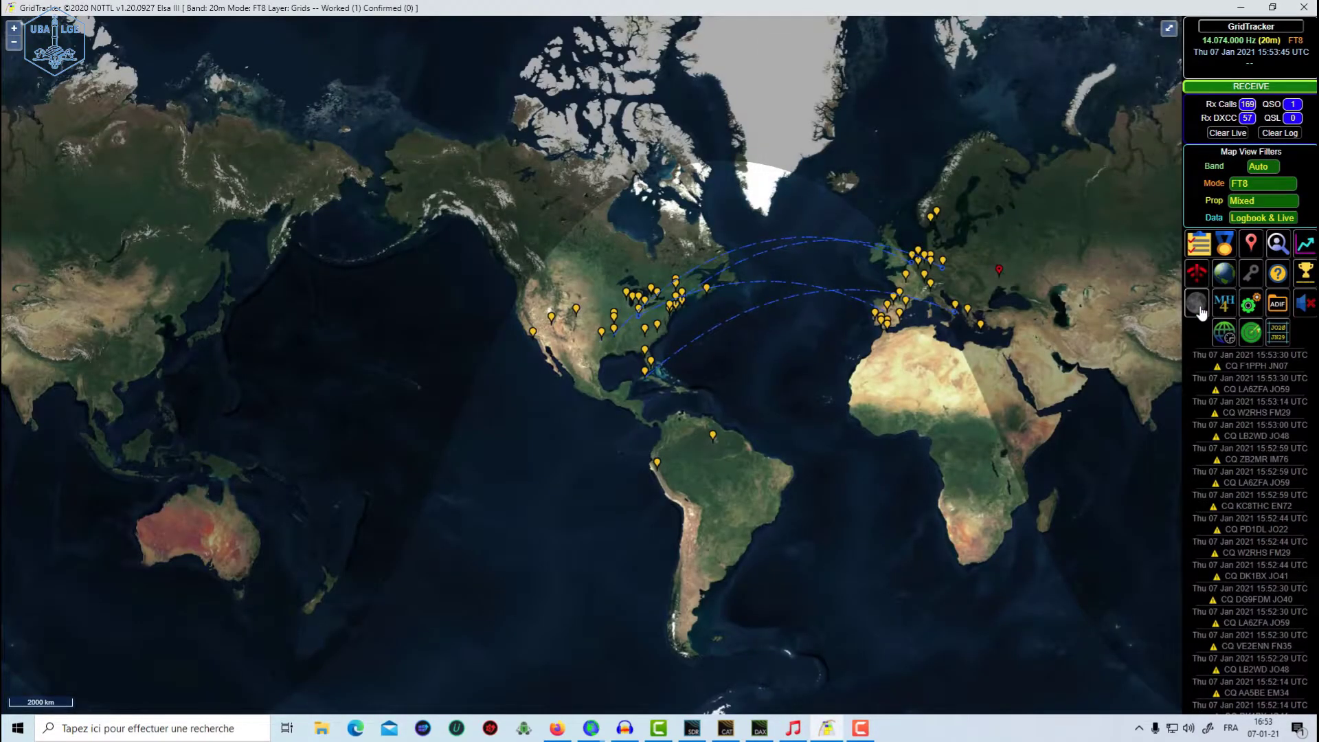
Turn on moon tracking on the map and switch GridTracker back to online mode.
click(1198, 308)
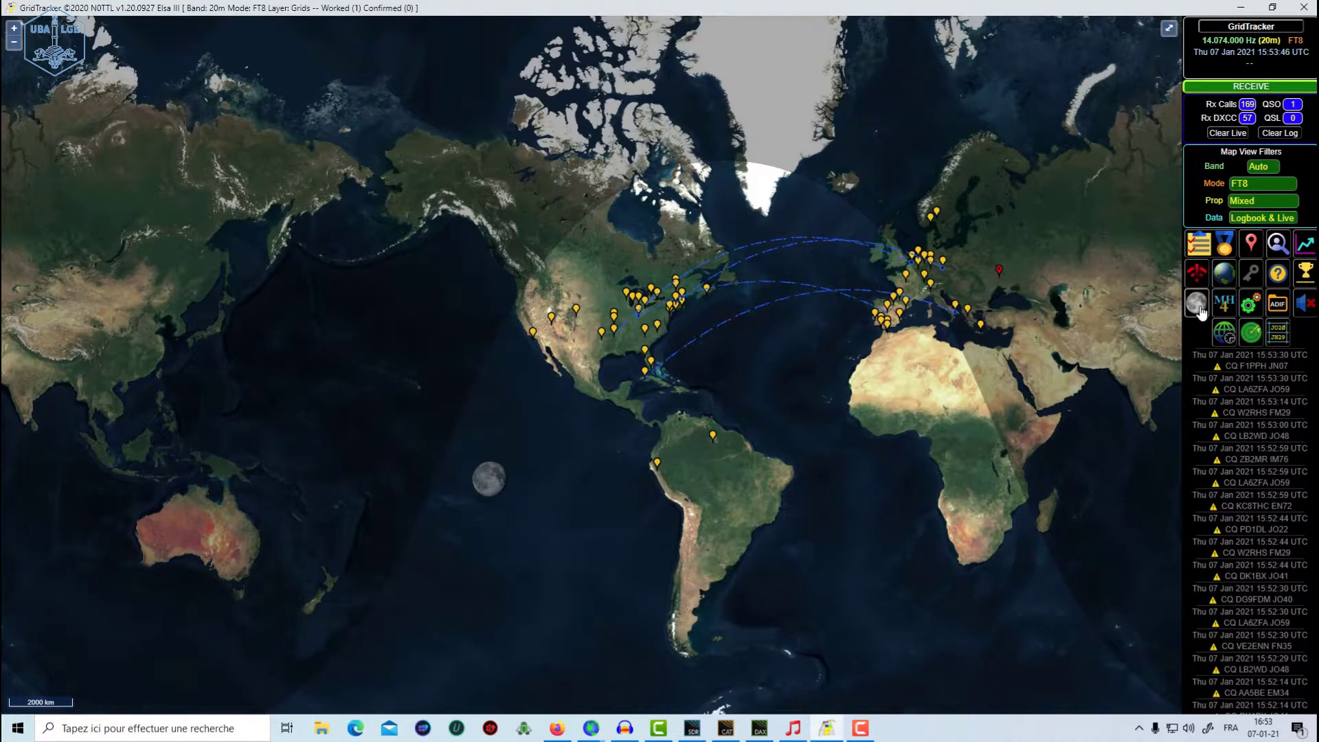
click(1197, 277)
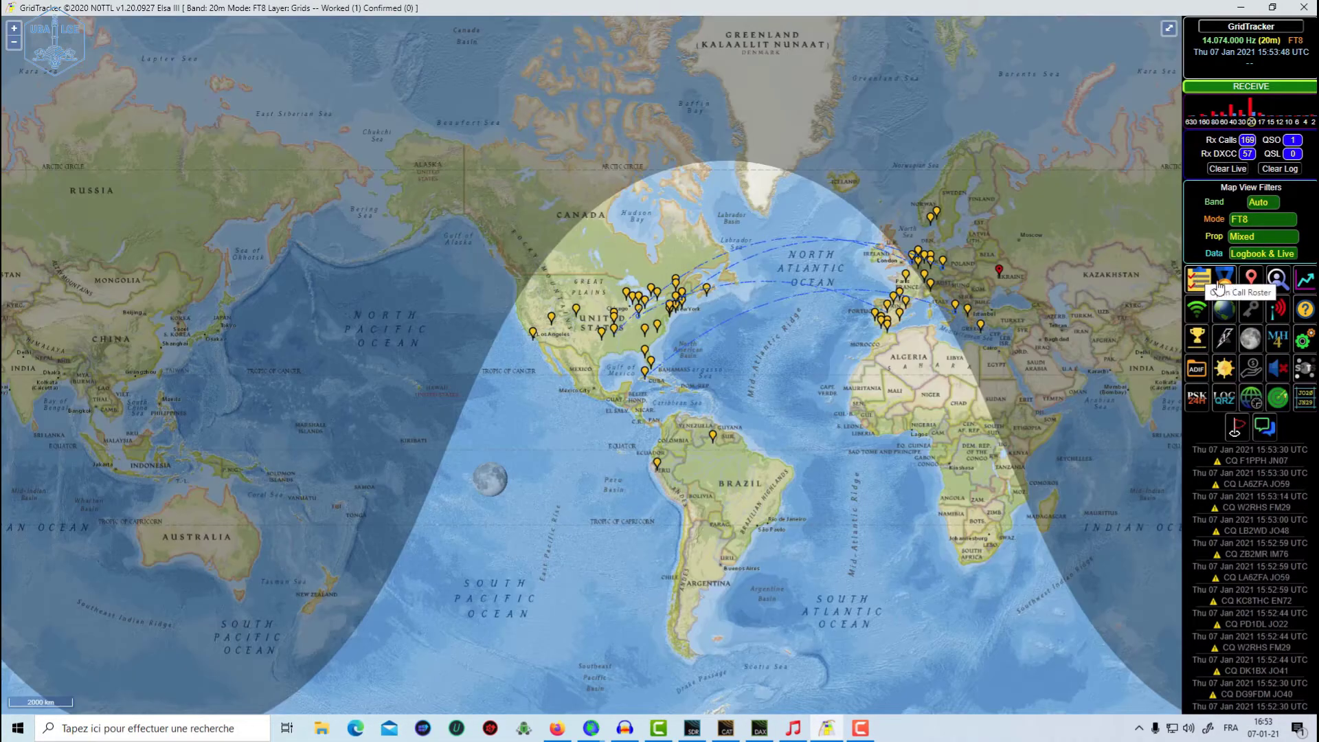
Toggle the day and night shading off and back on, and display the map legend.
click(1226, 309)
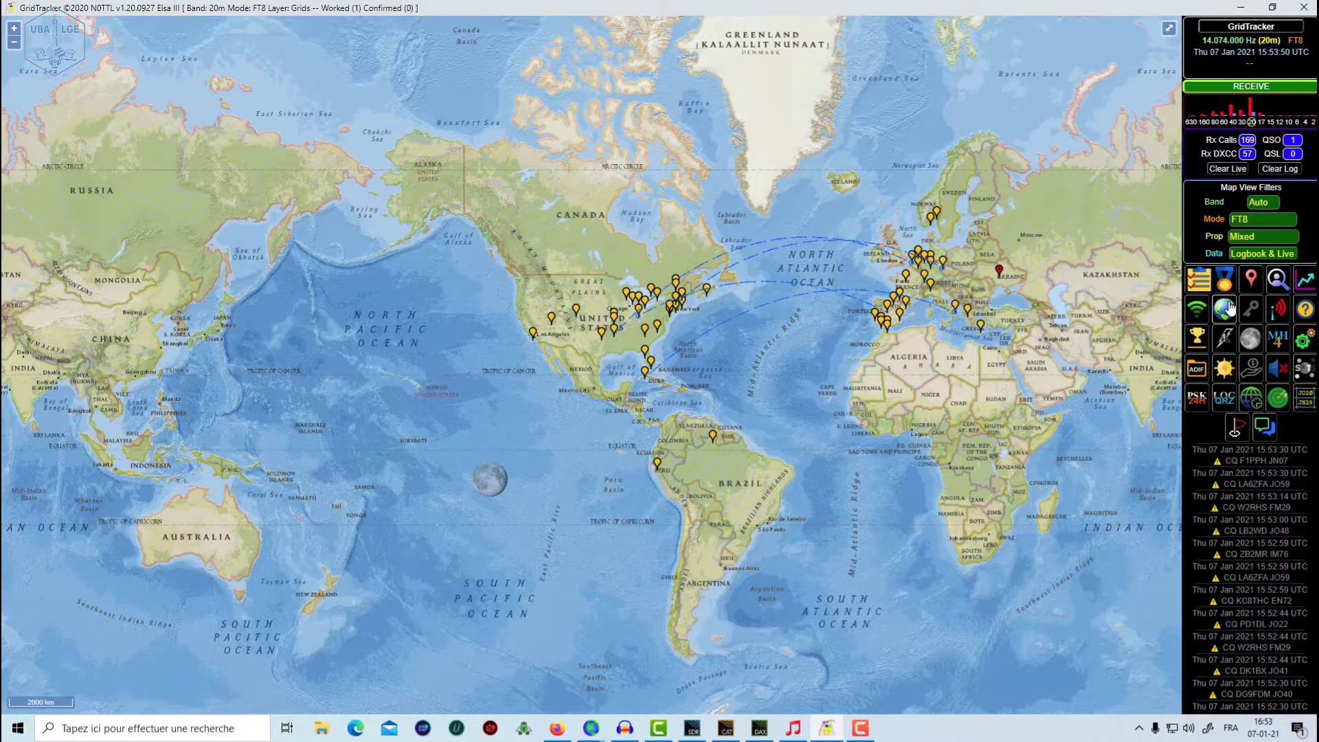
click(1228, 309)
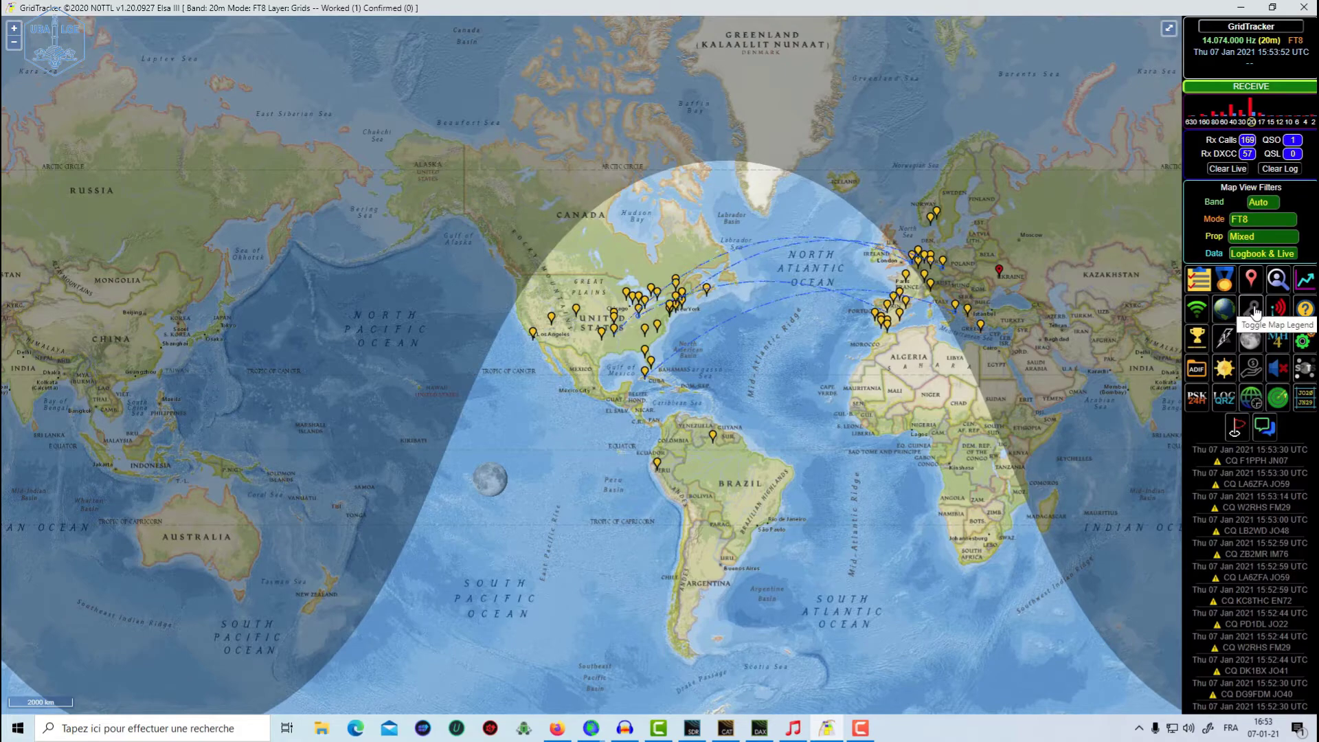
click(1255, 313)
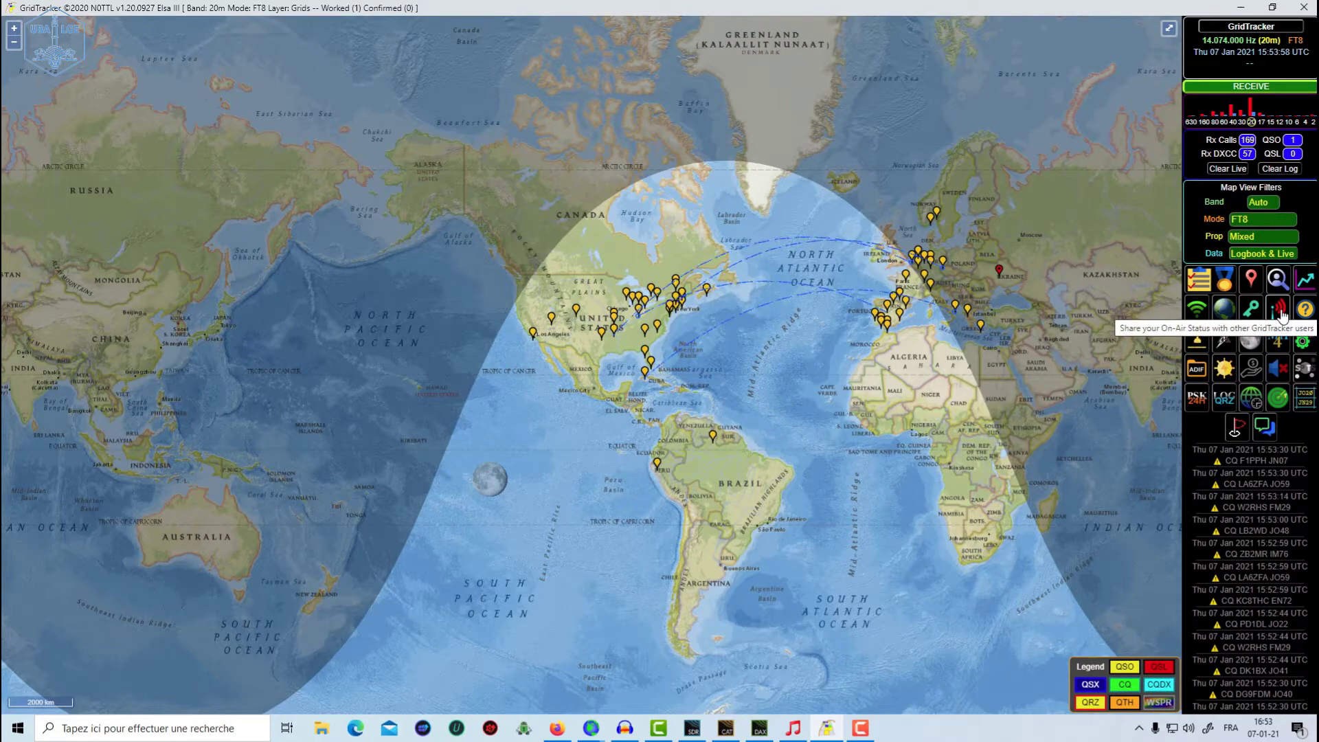
Toggle the sharing of on-air status off and back on, and view the Hot Key List before closing it.
click(1280, 312)
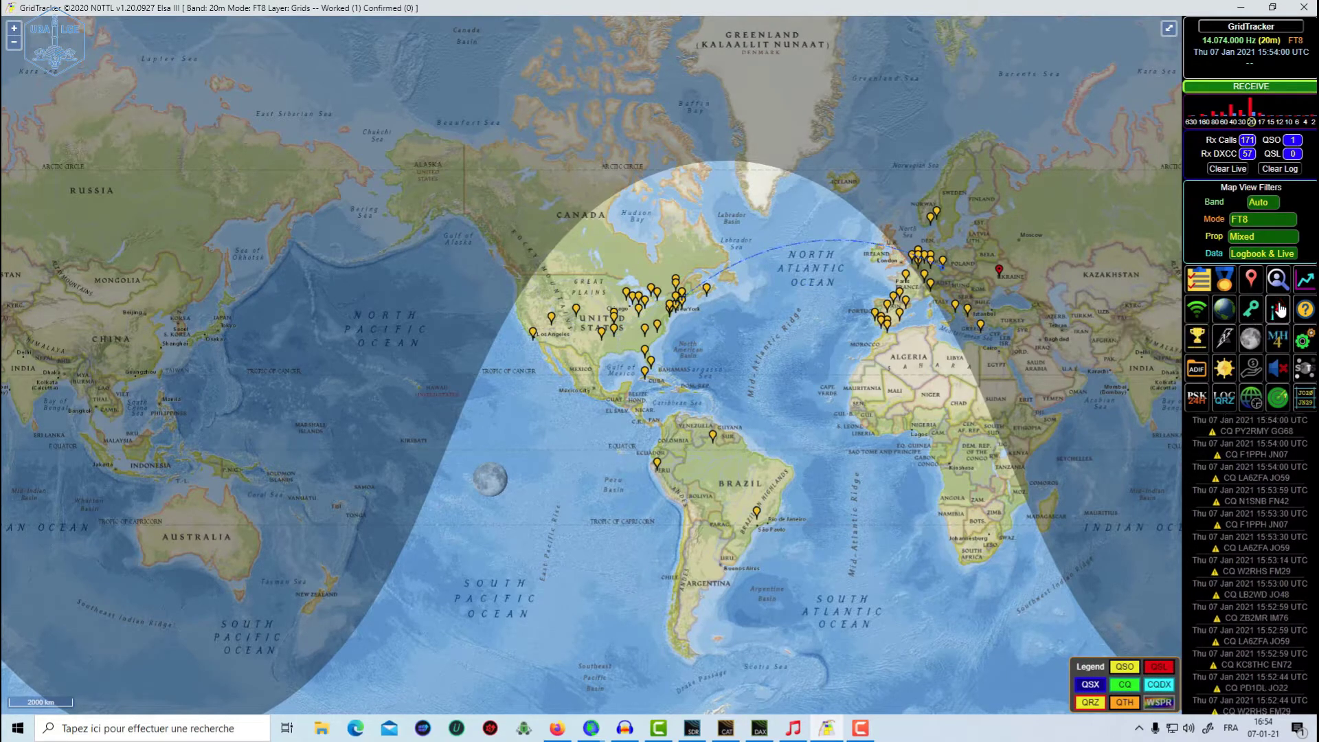
click(1281, 311)
click(1280, 311)
click(1280, 311)
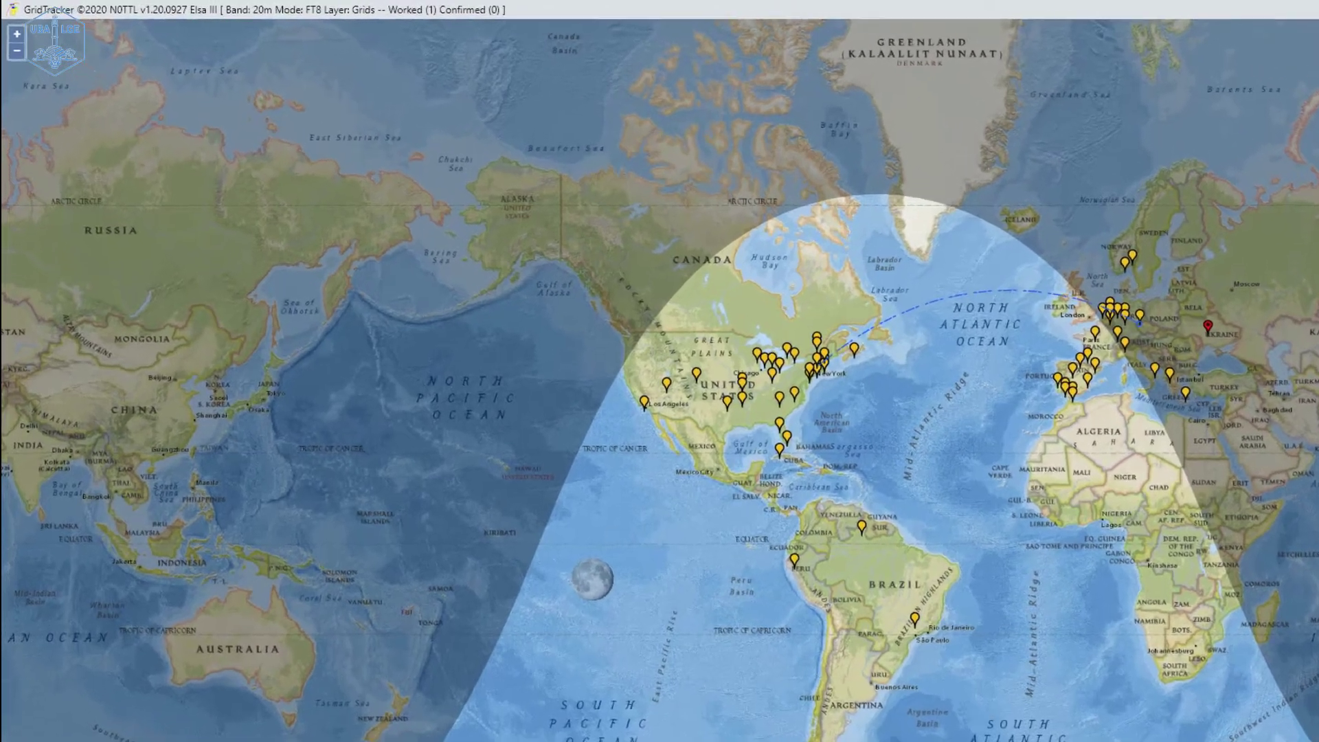
click(1305, 312)
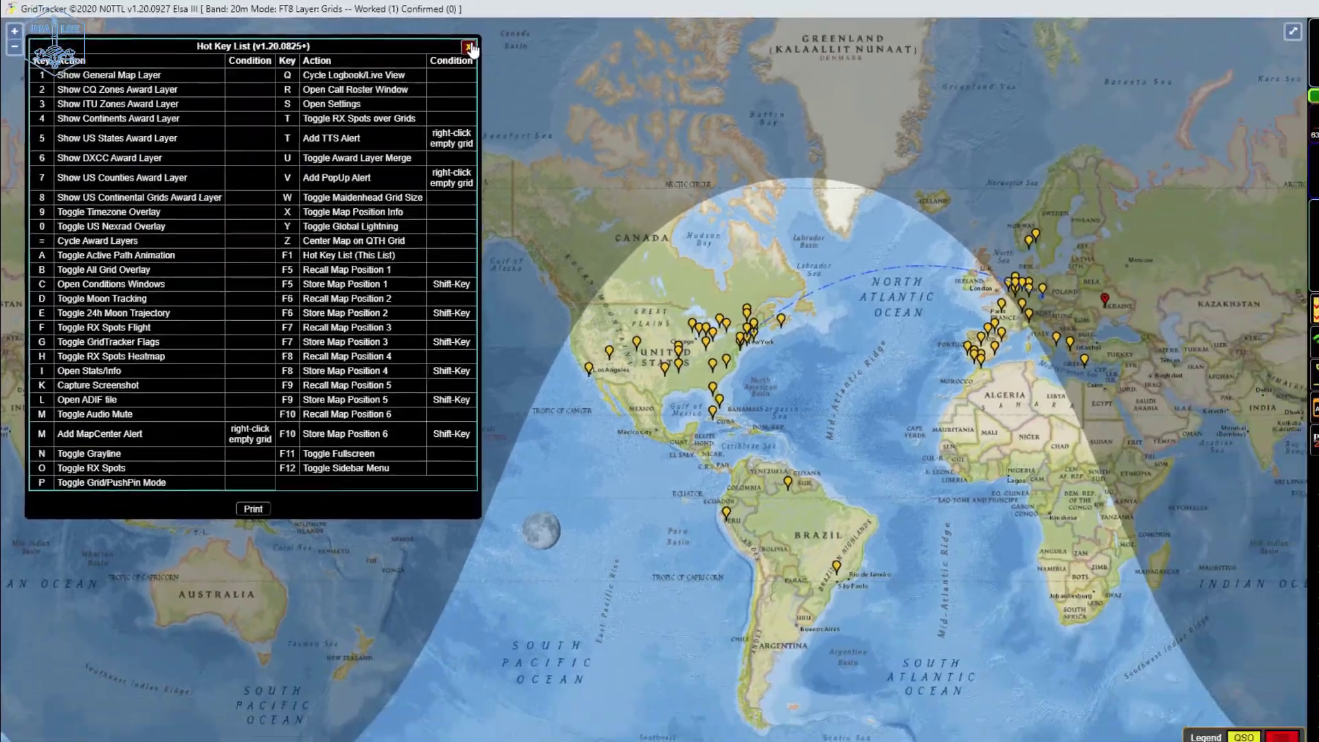
click(469, 48)
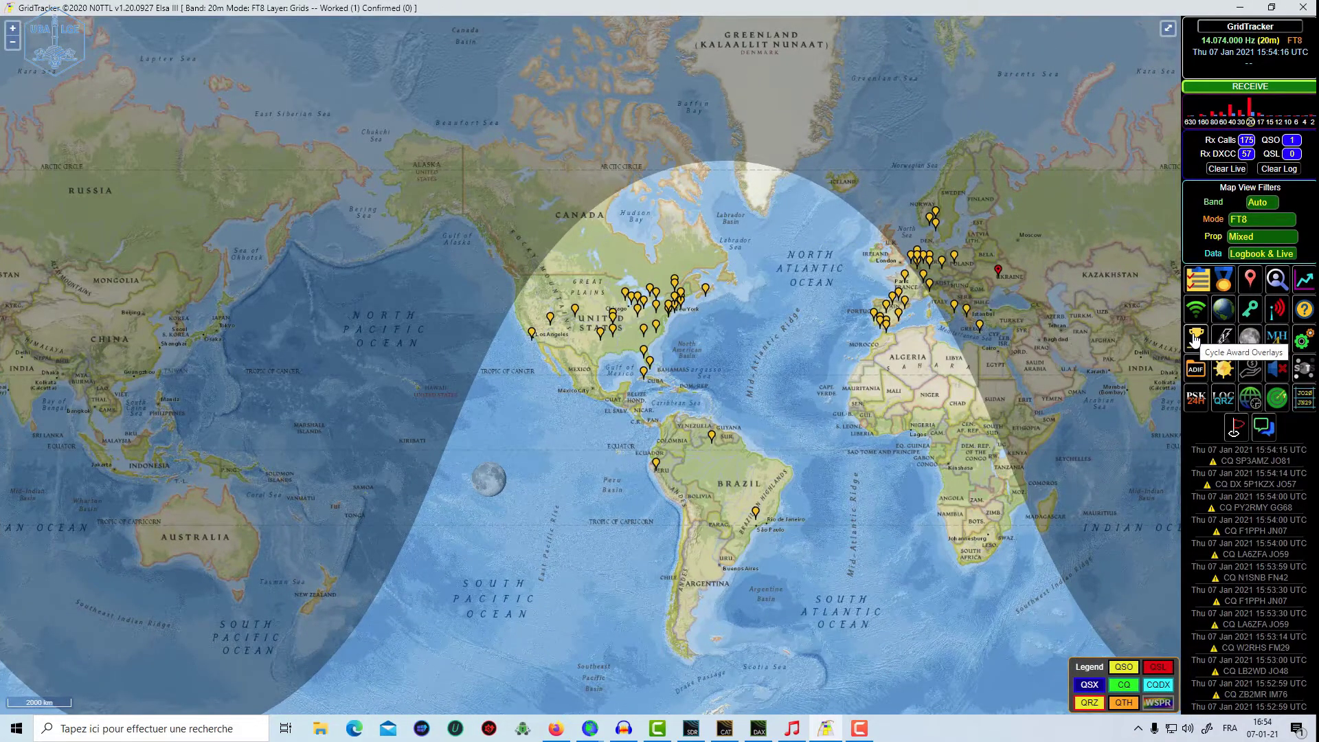
Cycle the map through its award overlays, including CQ Zones, ITU Zones, US States, DXCC and US Counties, back to the Grids layer.
click(1196, 342)
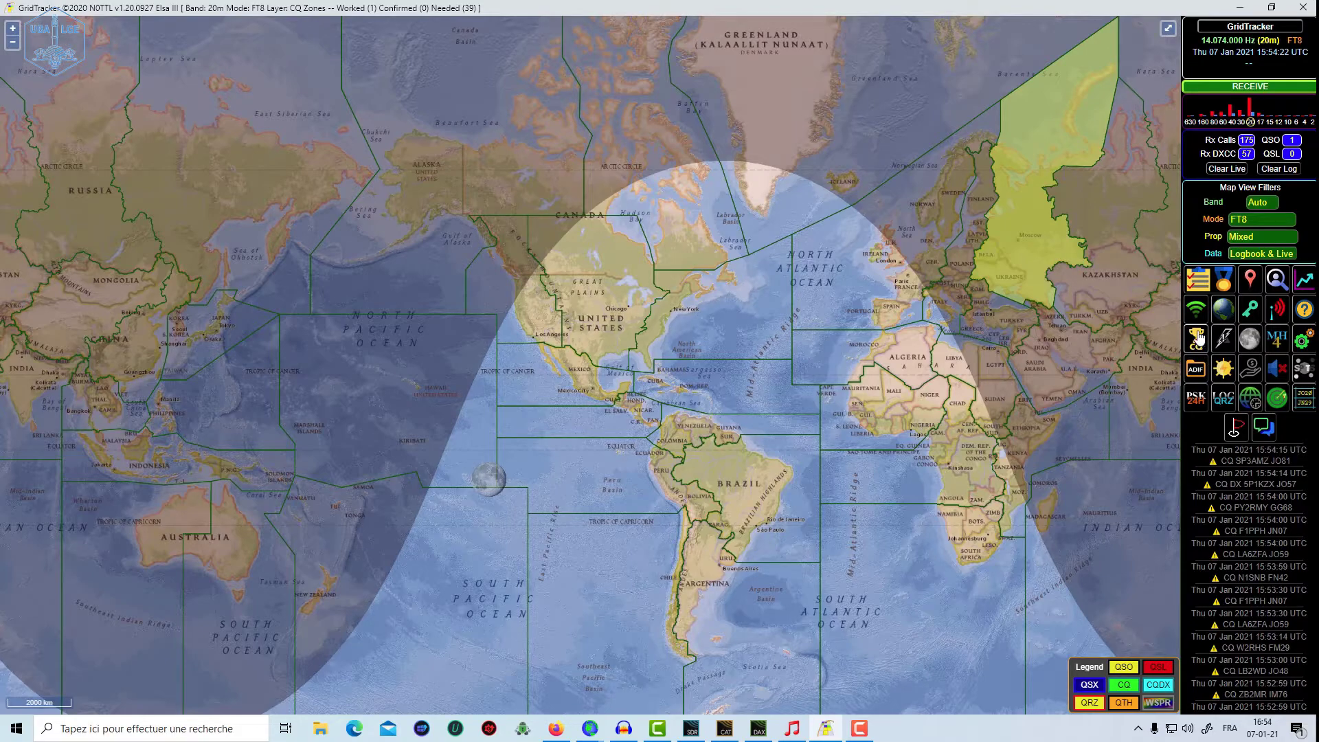
click(1195, 341)
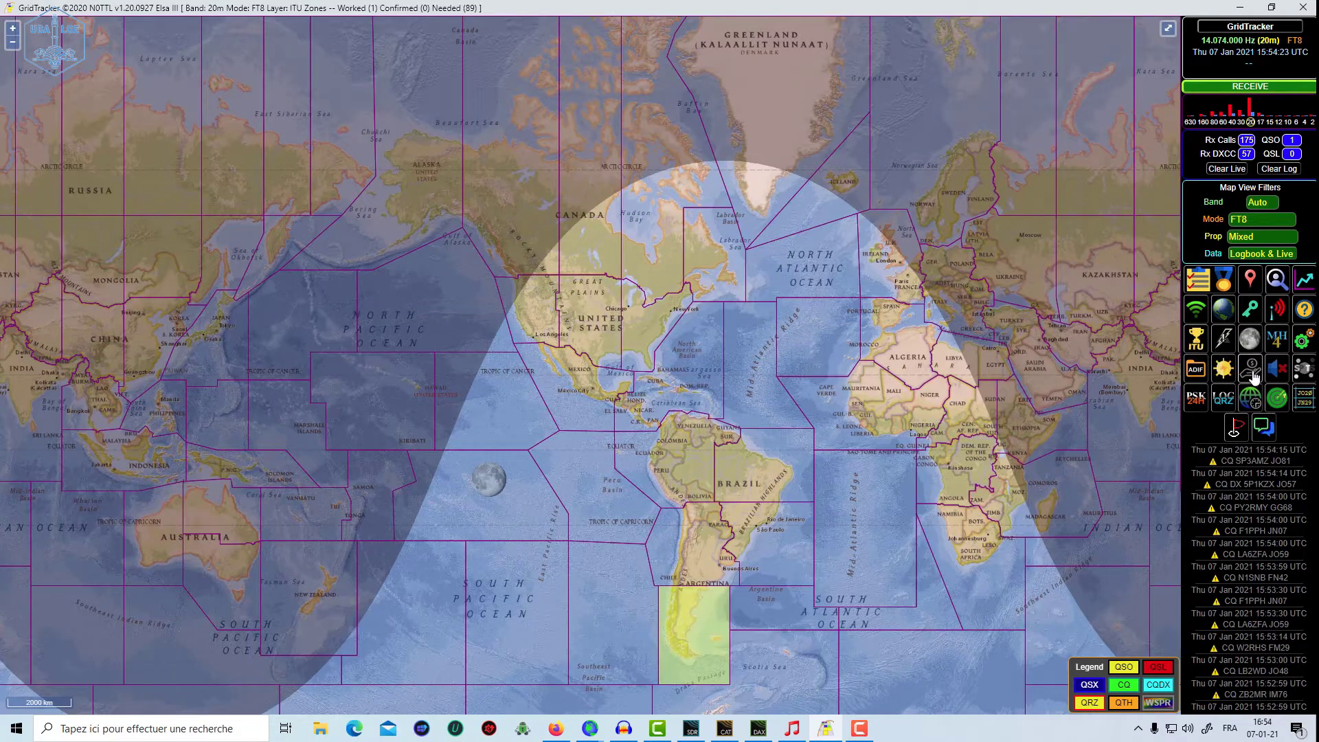
click(1195, 340)
click(1195, 340)
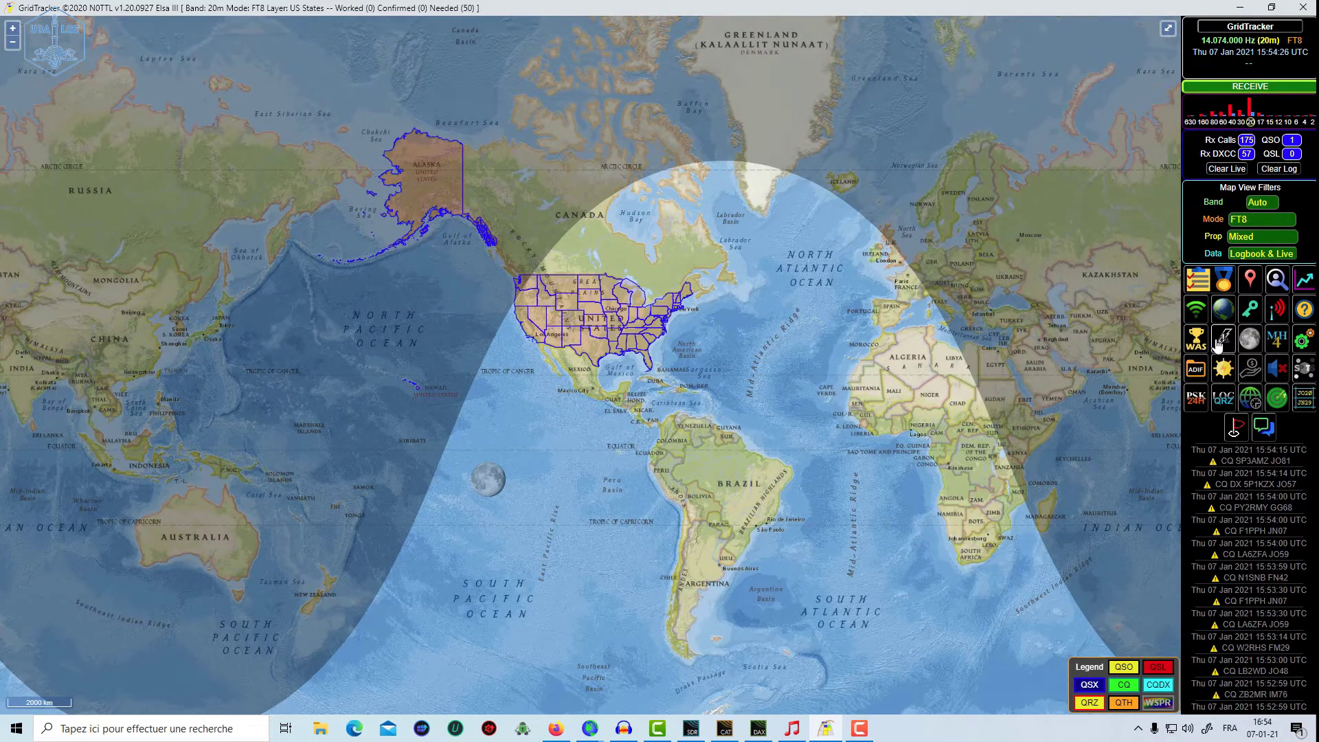
click(1196, 340)
click(1195, 340)
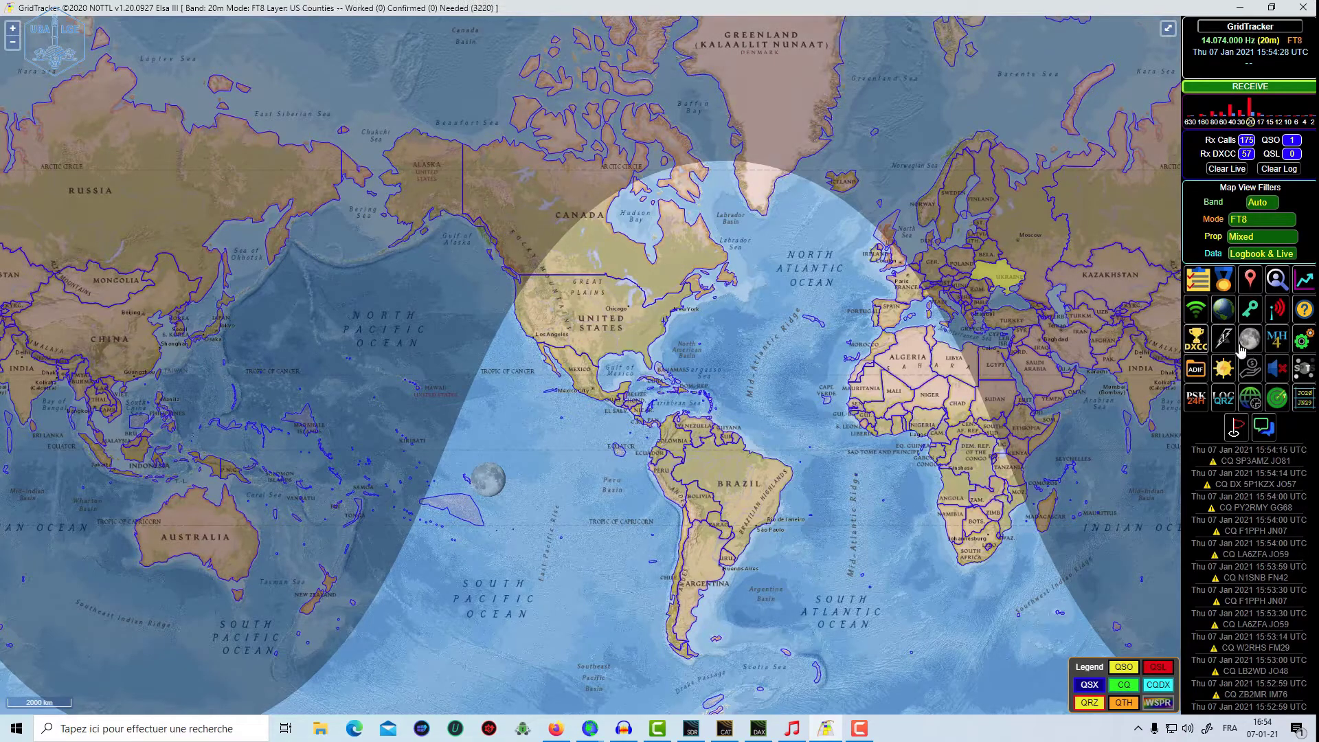
click(1195, 340)
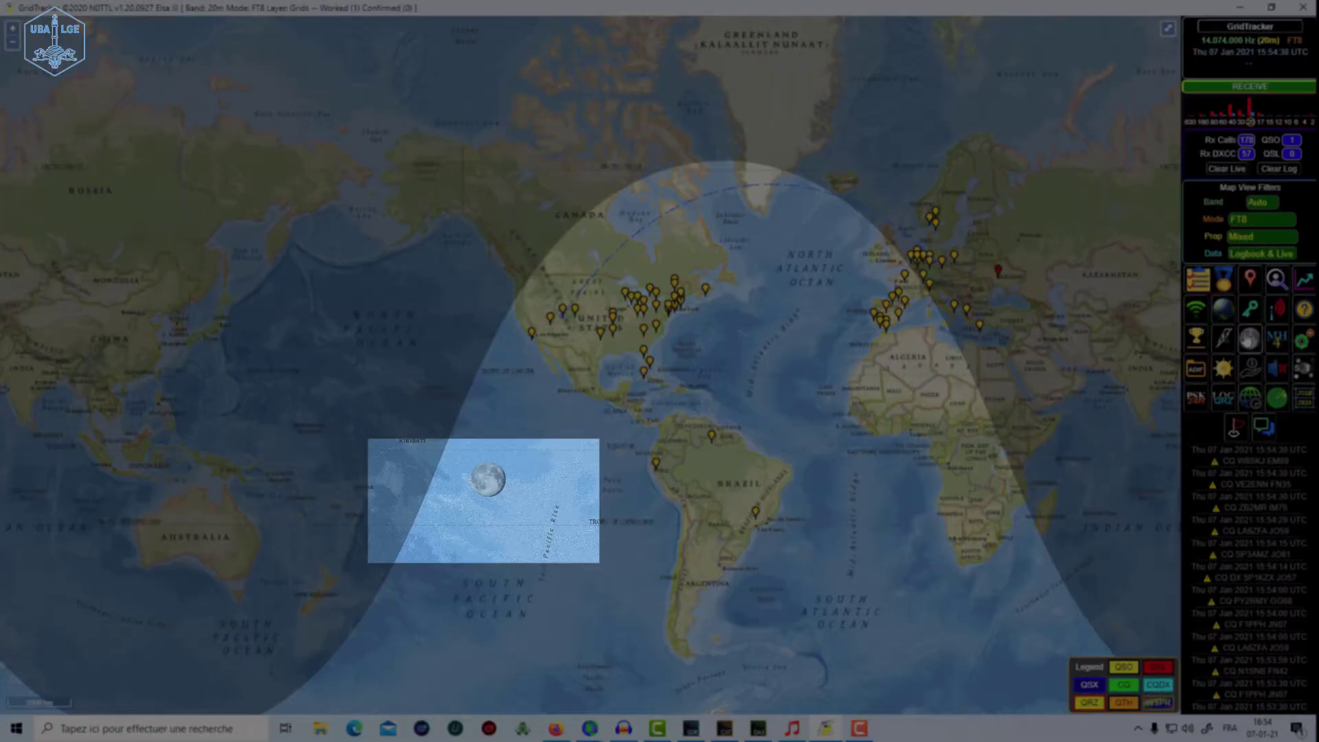
Toggle moon tracking off and on, and view the moon's azimuth and elevation on the map.
click(1247, 338)
click(1247, 338)
click(1247, 338)
click(1247, 338)
mouse_move(488, 479)
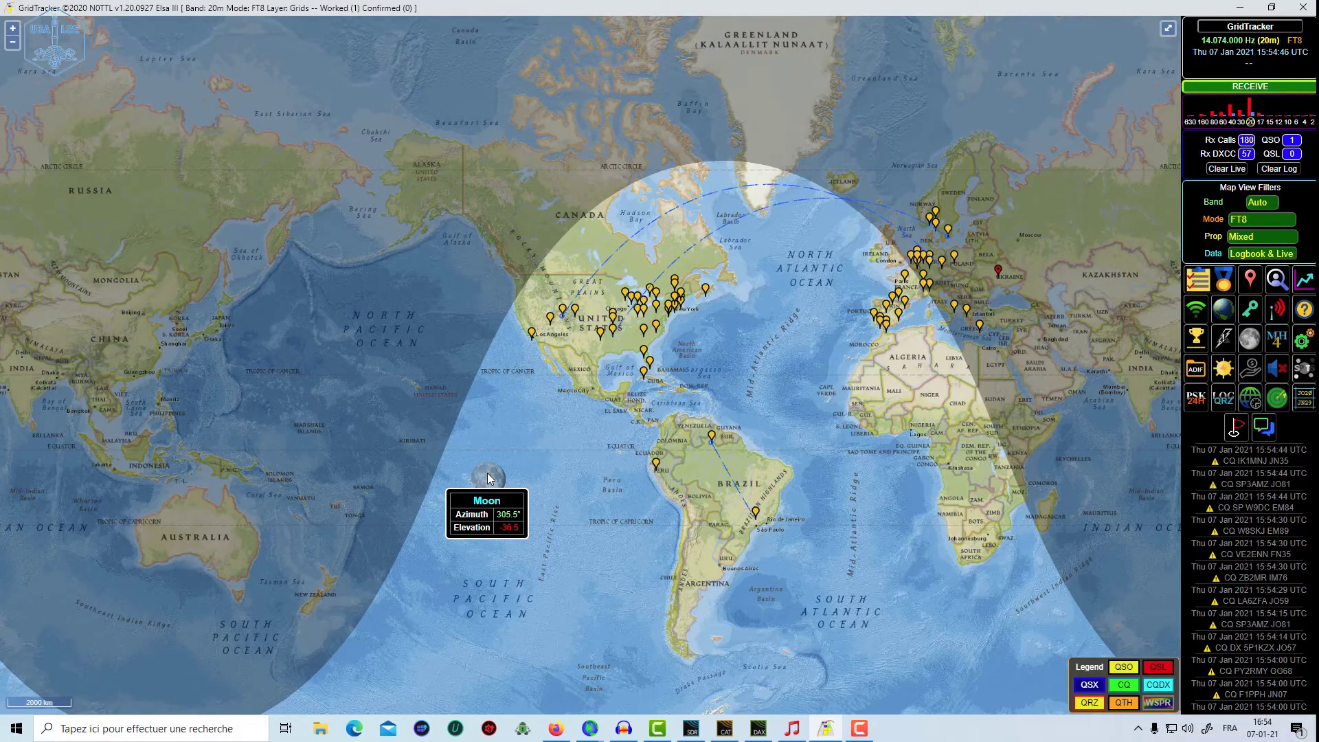
Open and close the settings, and browse the desktop for an ADIF log file without loading one.
click(1303, 339)
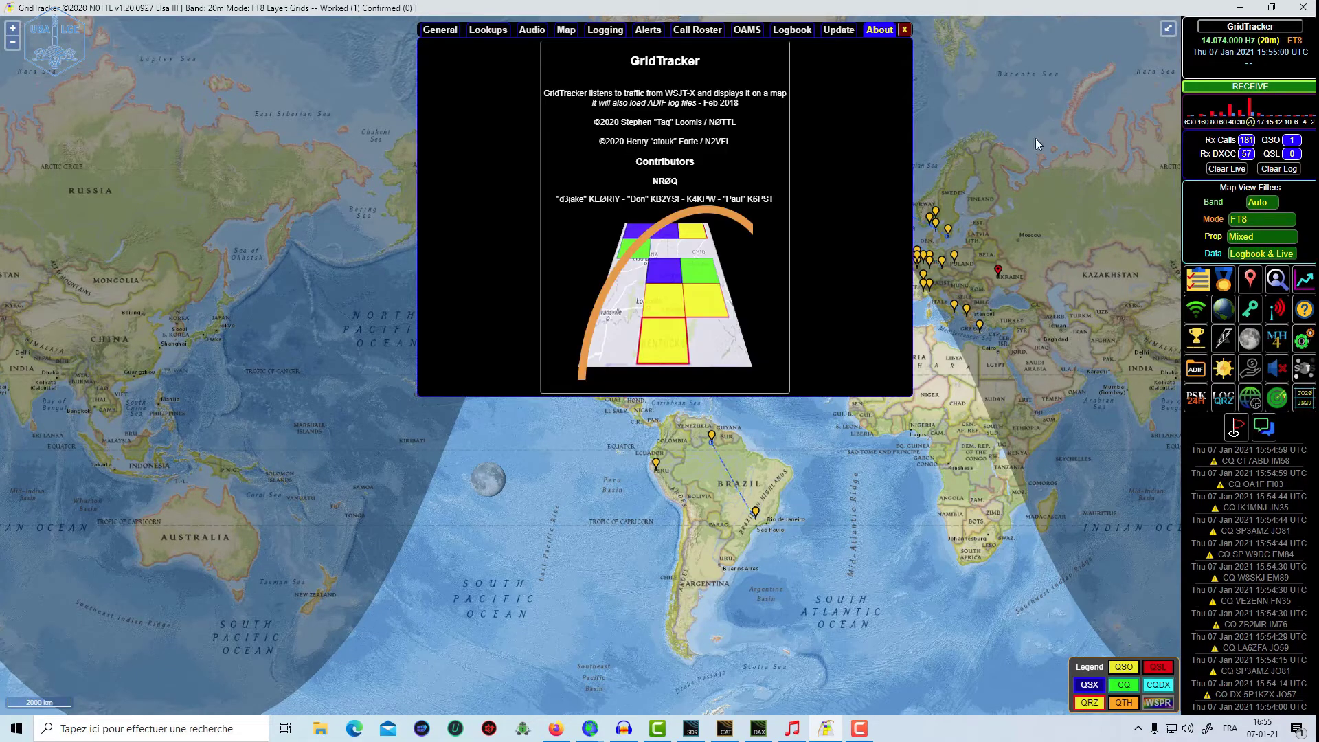
click(904, 30)
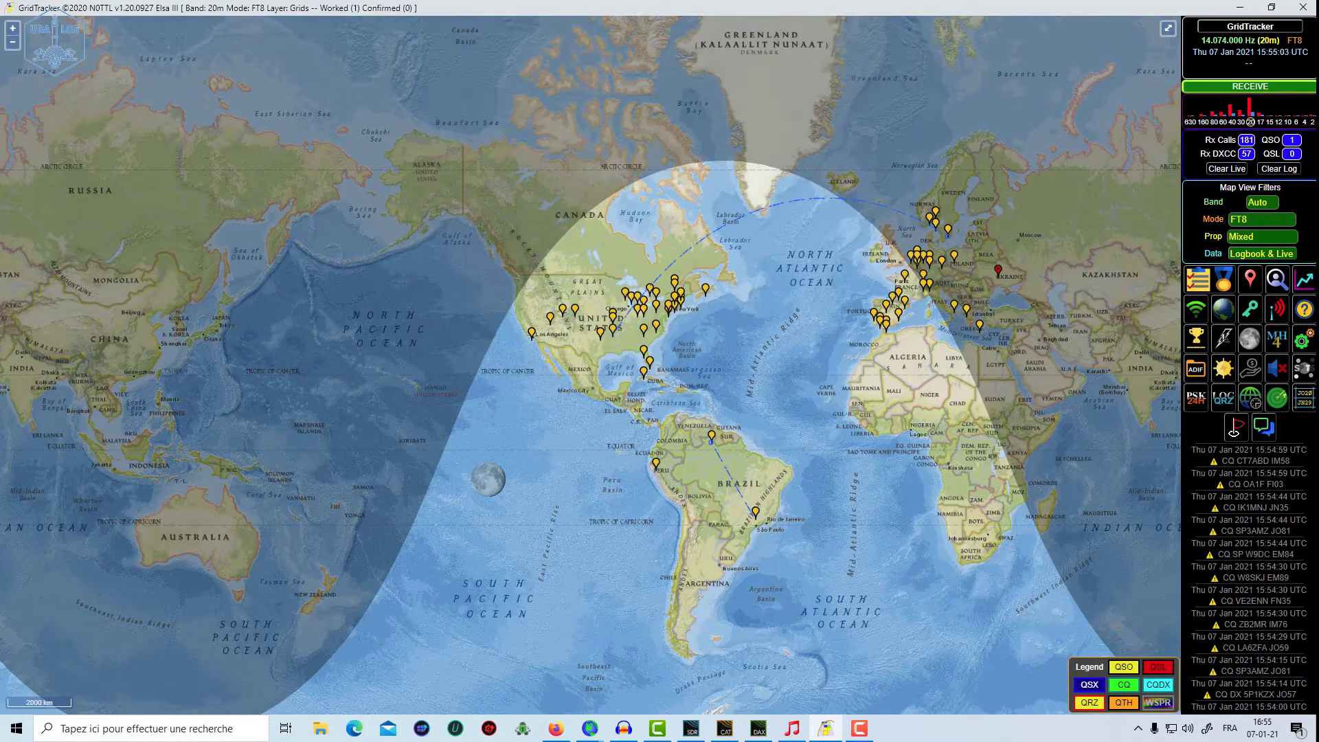
click(1196, 369)
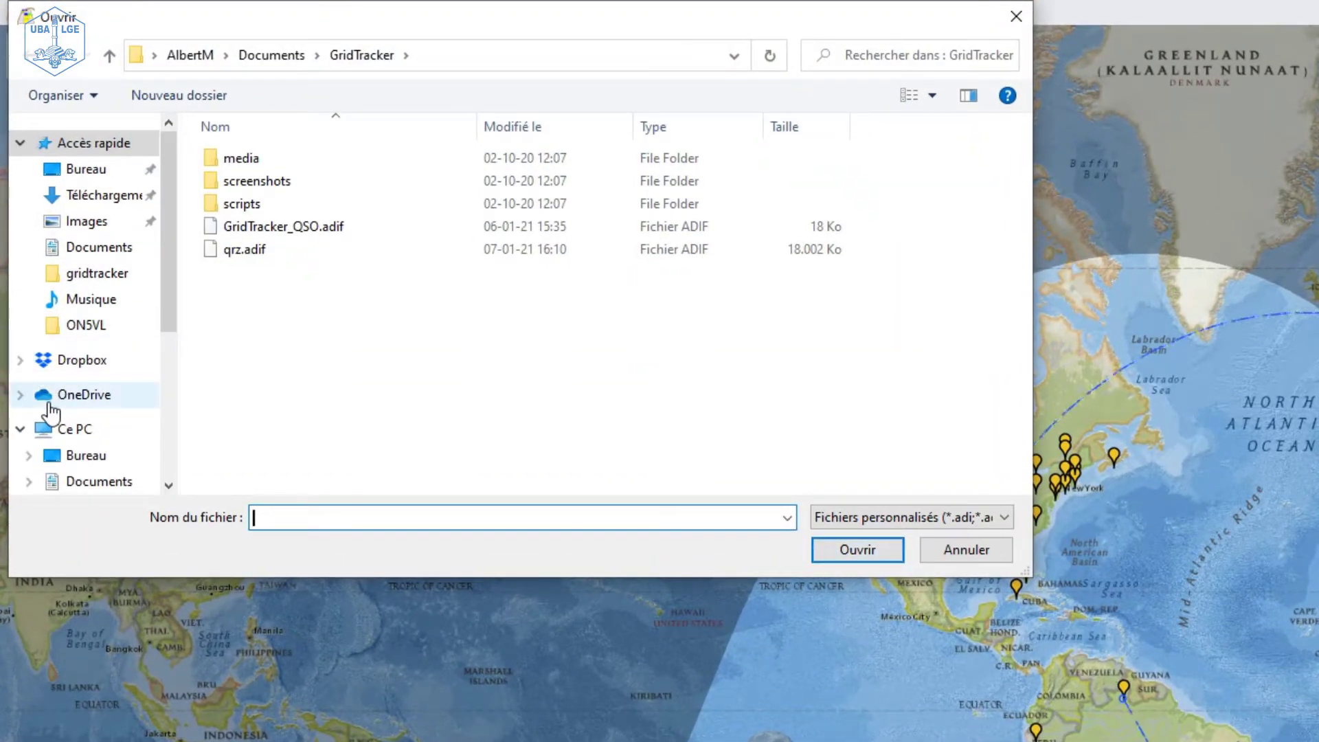
click(97, 456)
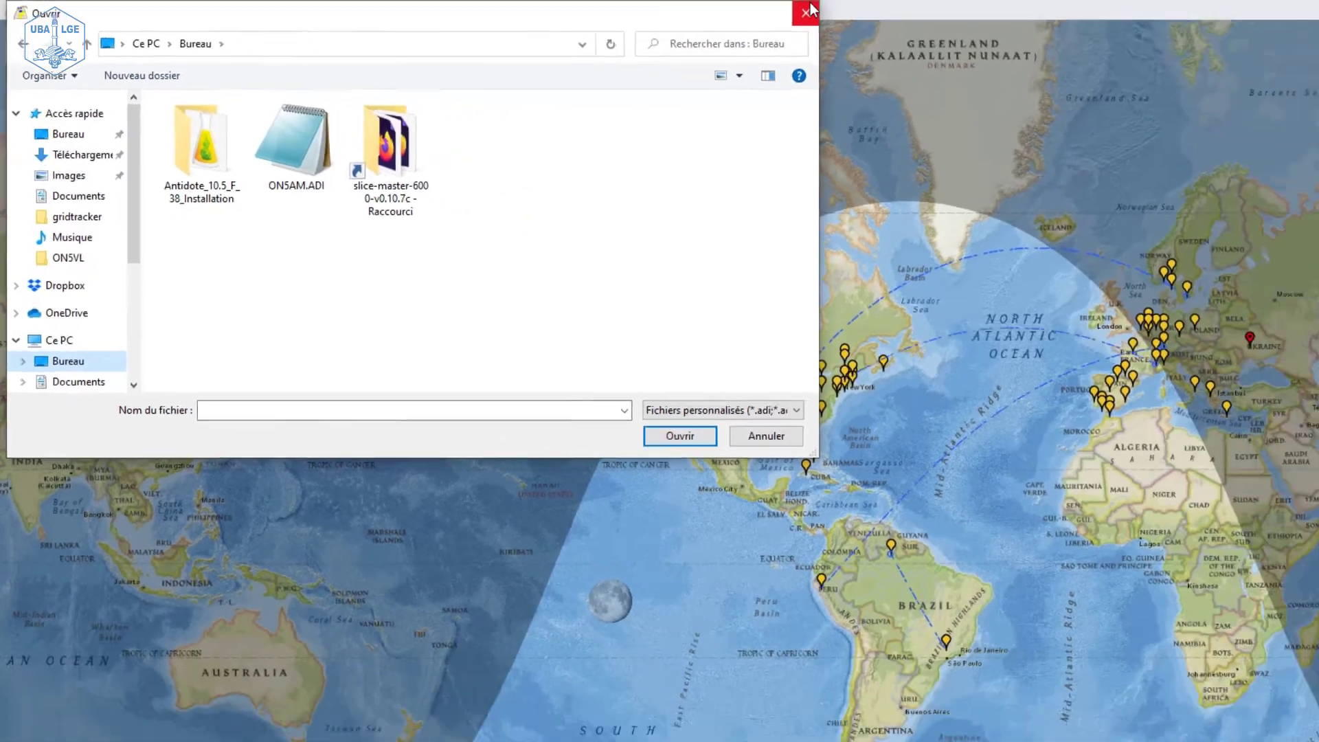
click(1015, 16)
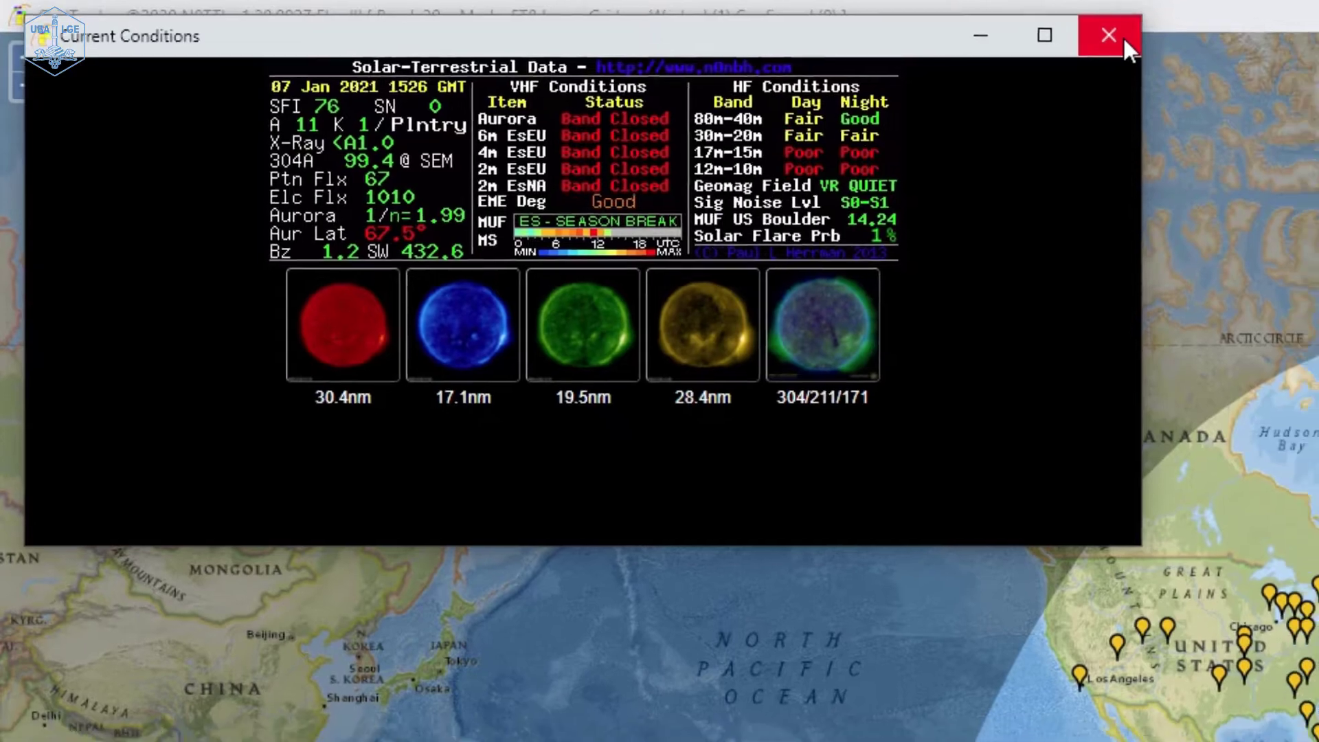
Close the Current Conditions window, and view the GridTracker donations web page before closing the browser.
click(1156, 37)
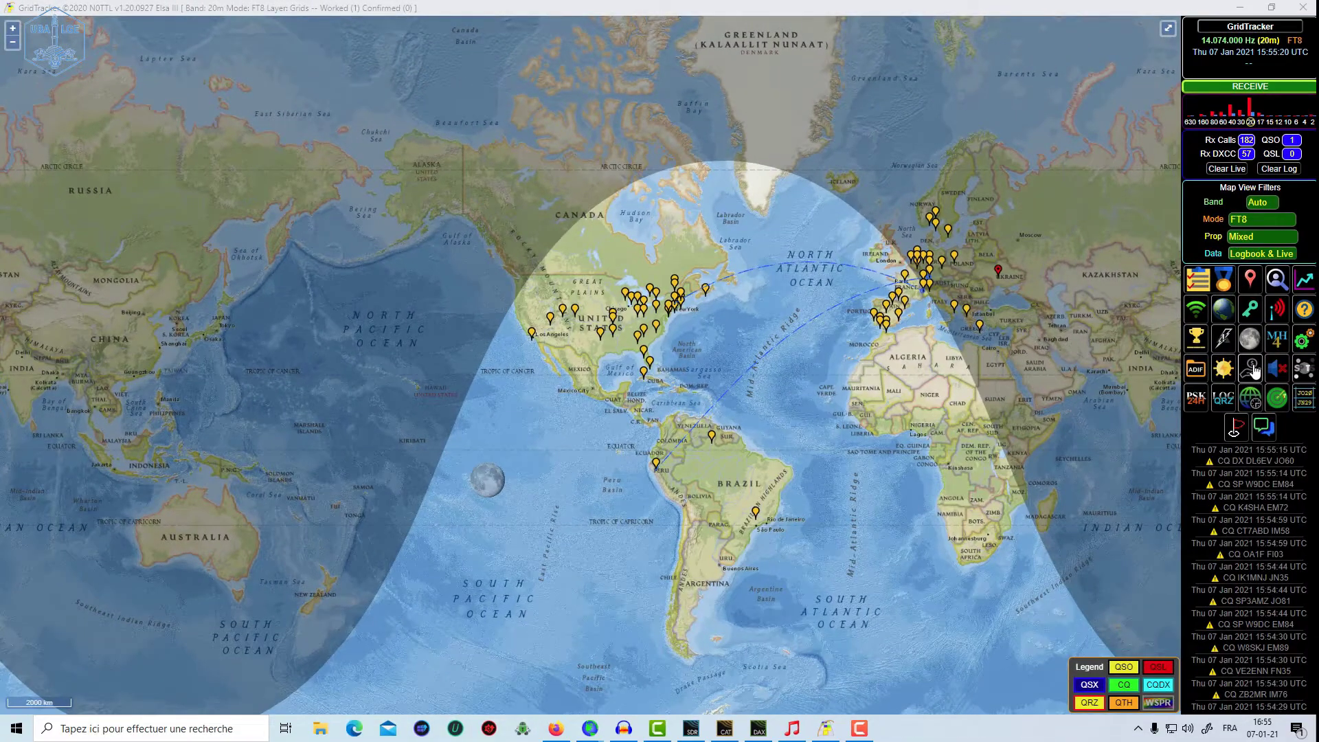
click(1251, 369)
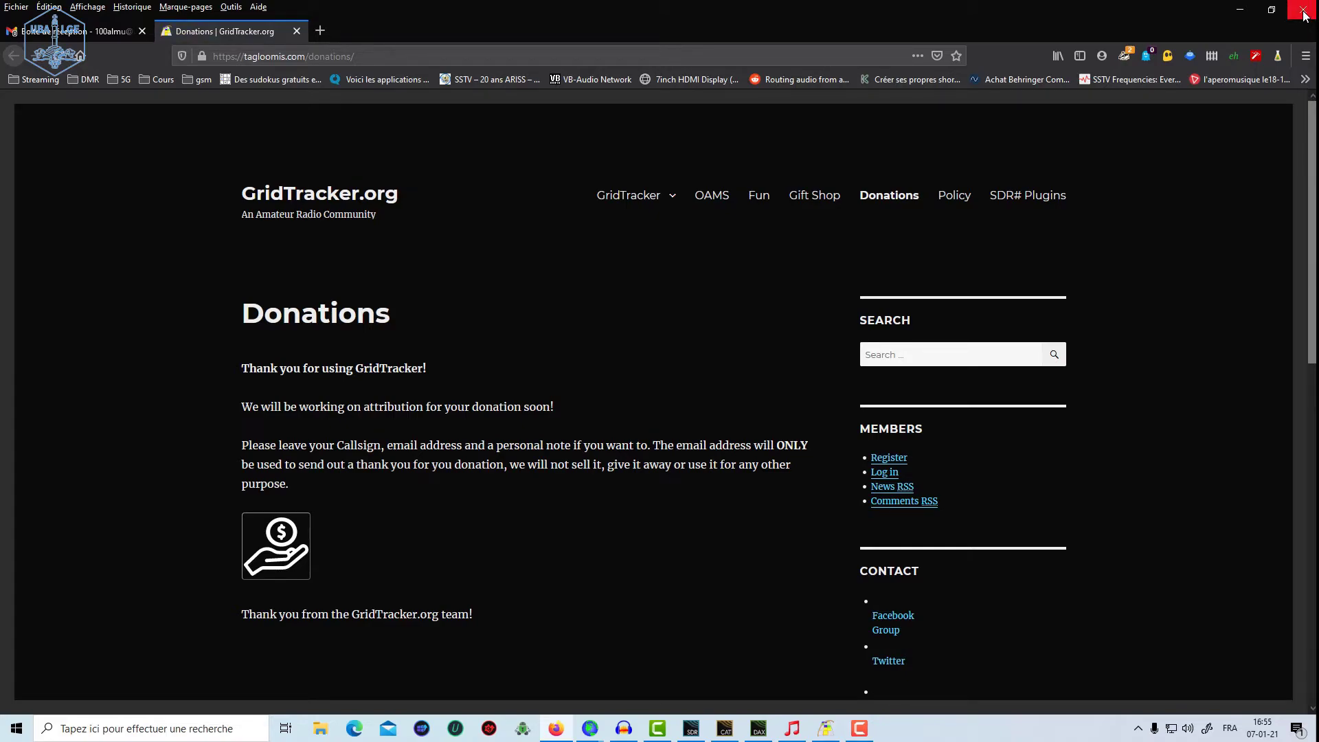
click(1304, 15)
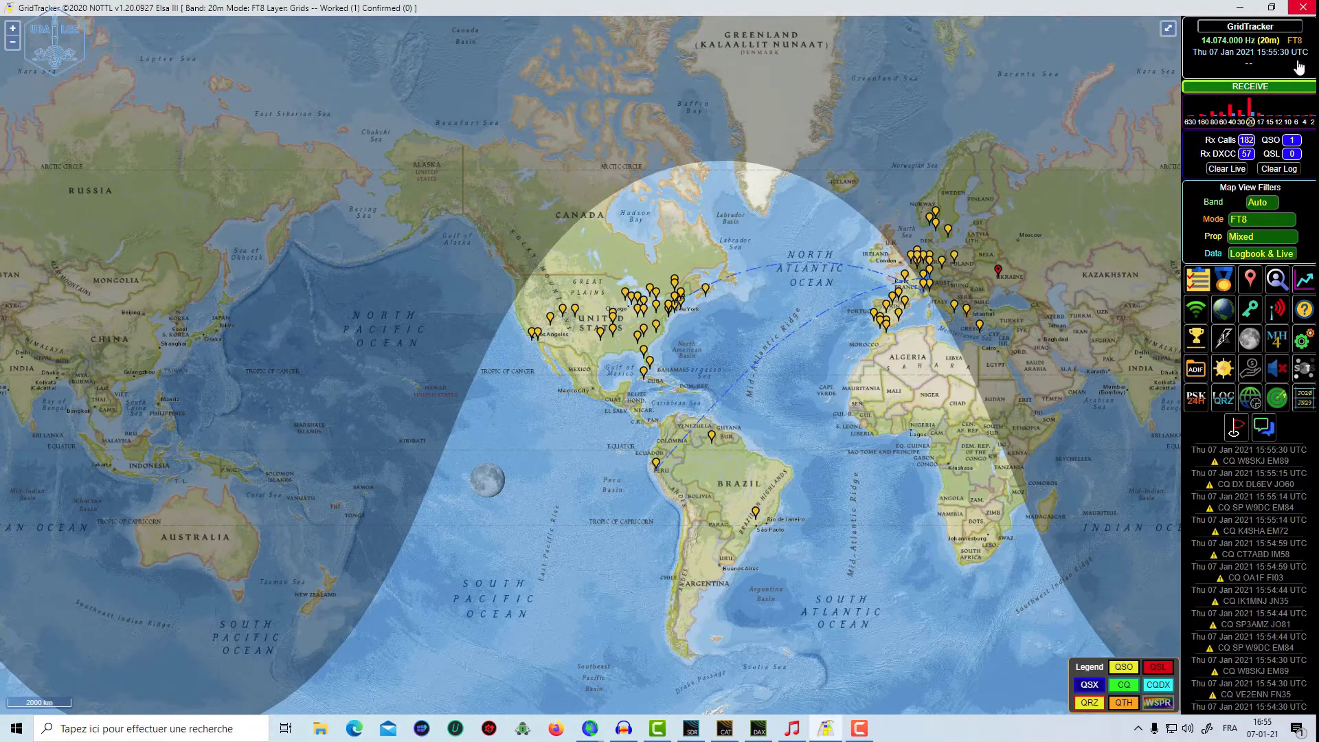
Show the spot reports on the map and hide them again, and load the QRZ logbook.
click(1278, 368)
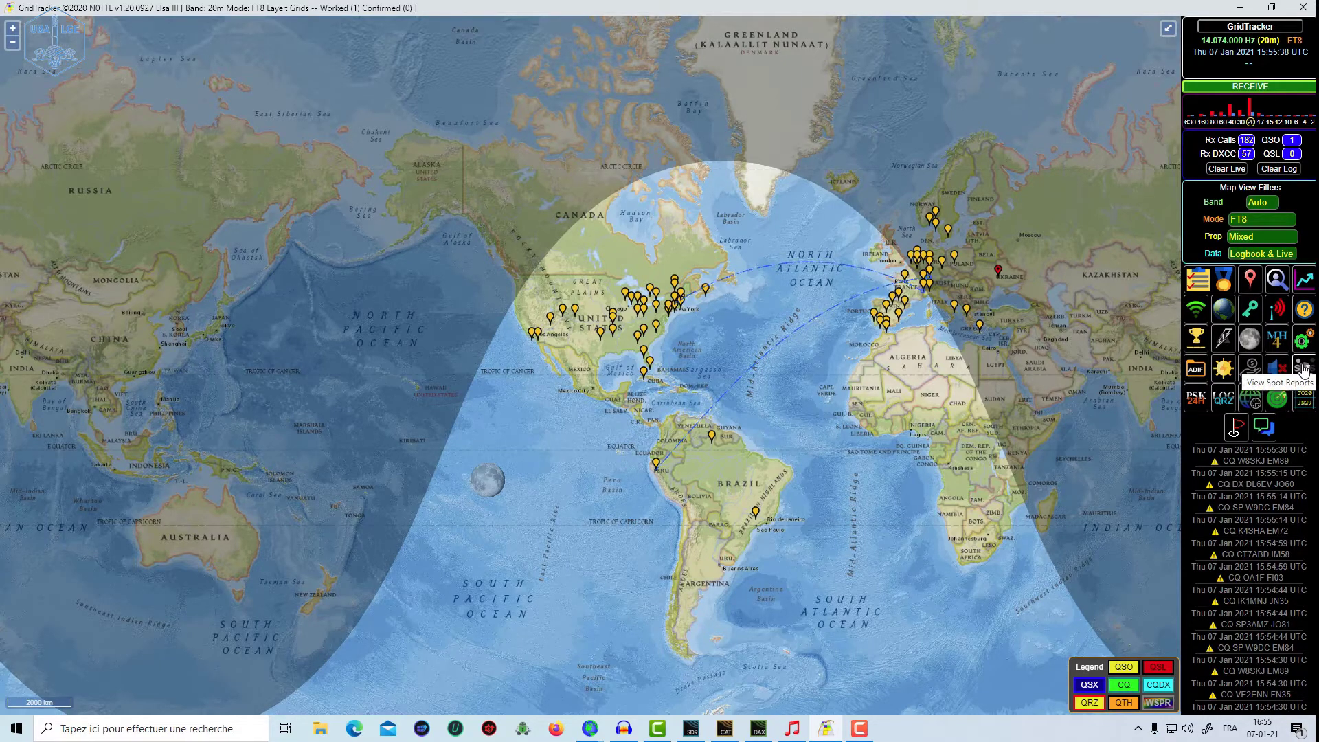
click(1303, 369)
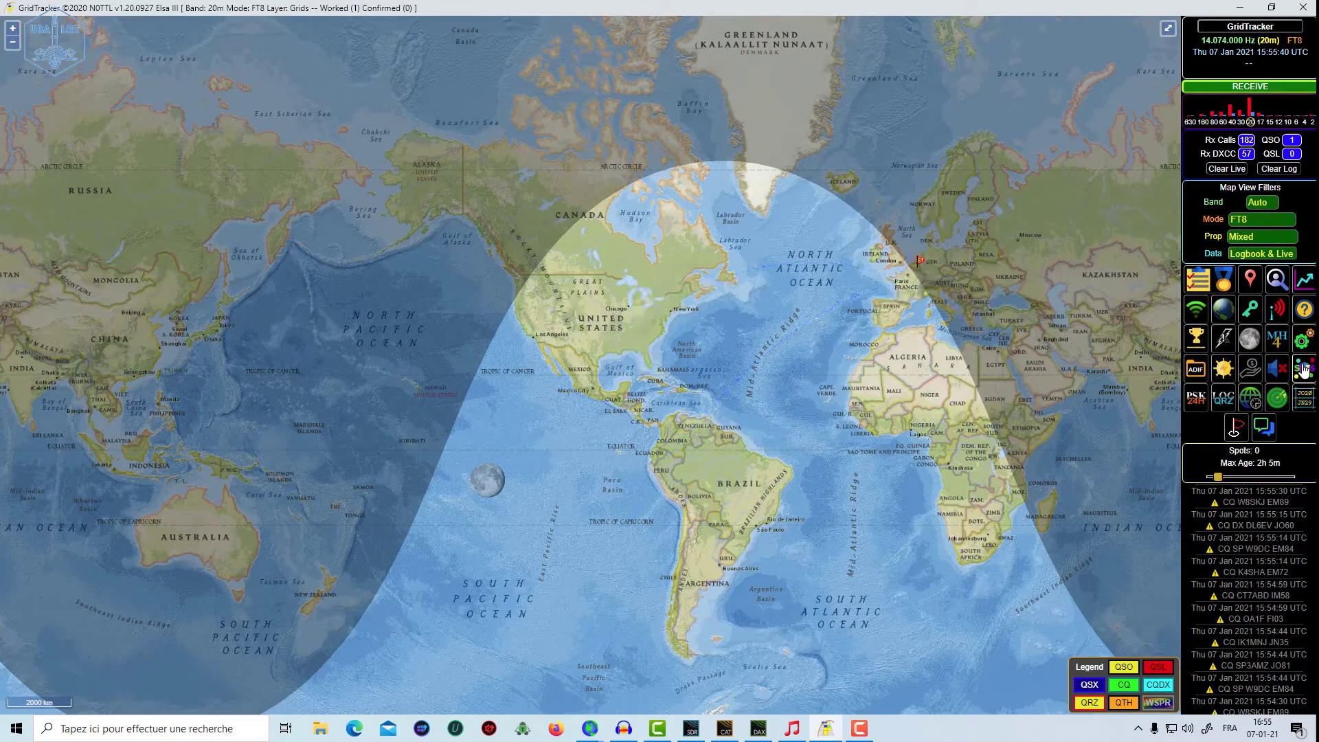
click(1304, 369)
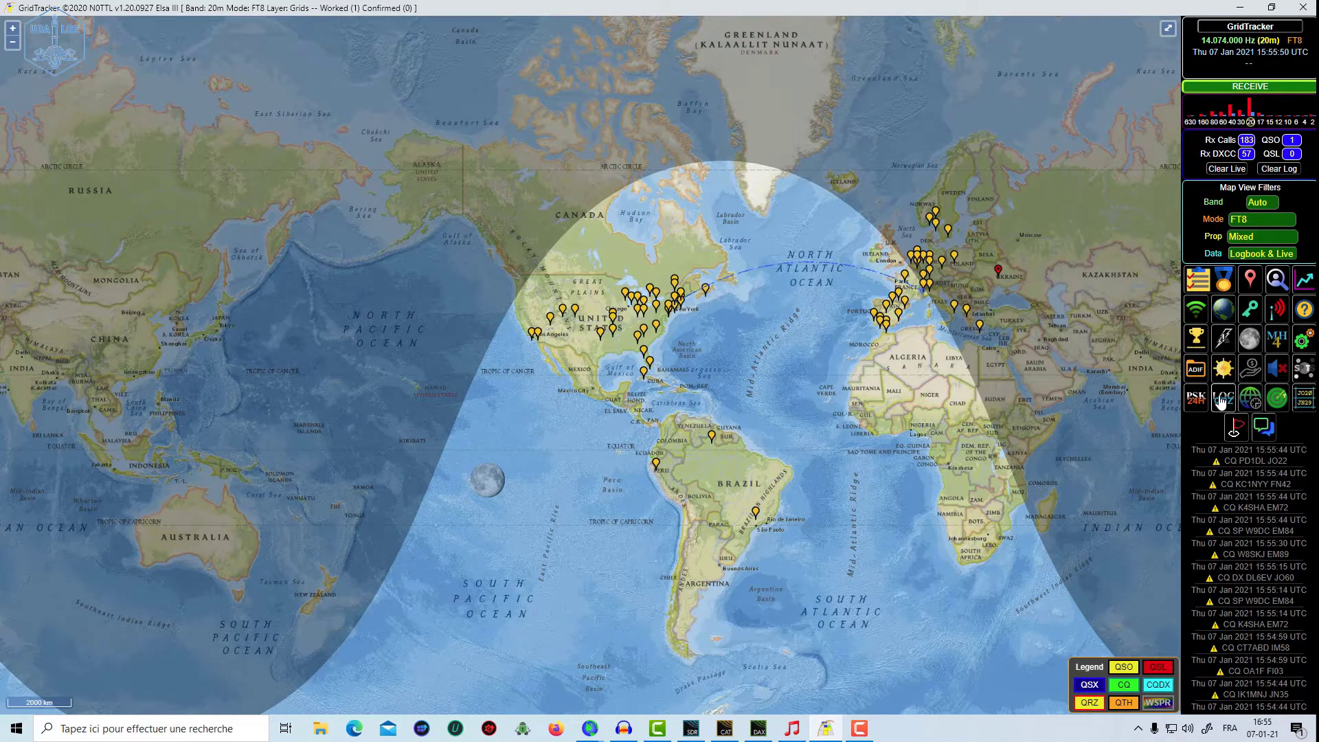
click(1226, 398)
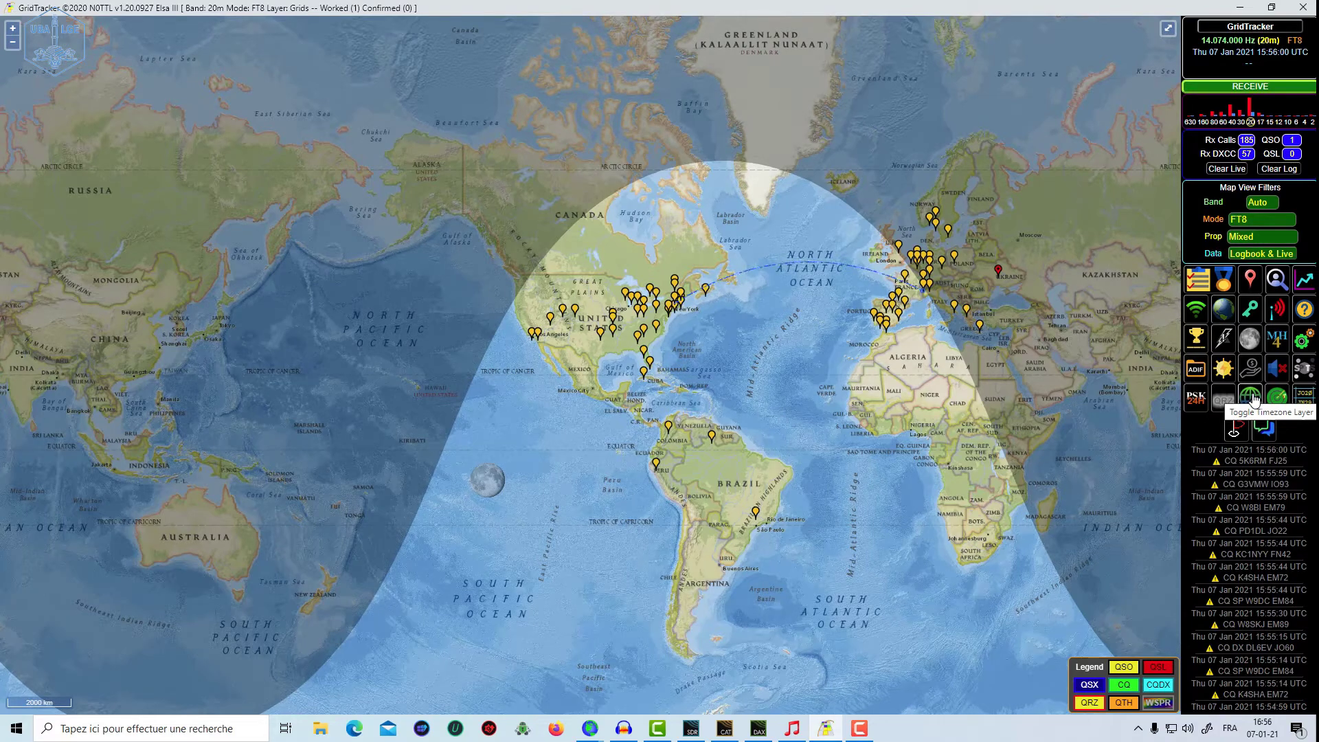
Add the timezone layer and the US Nexrad overlay to the map, and toggle the all-grid overlay on and off.
click(1253, 398)
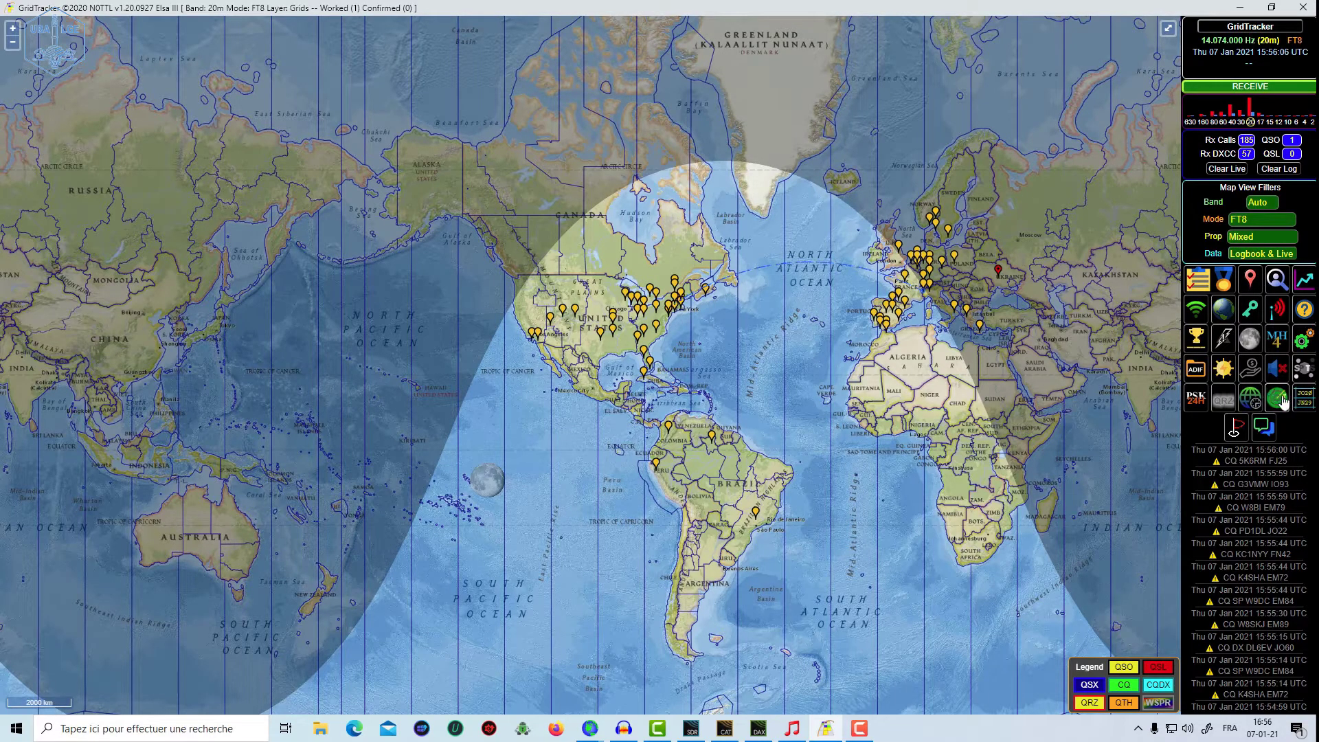
click(1278, 398)
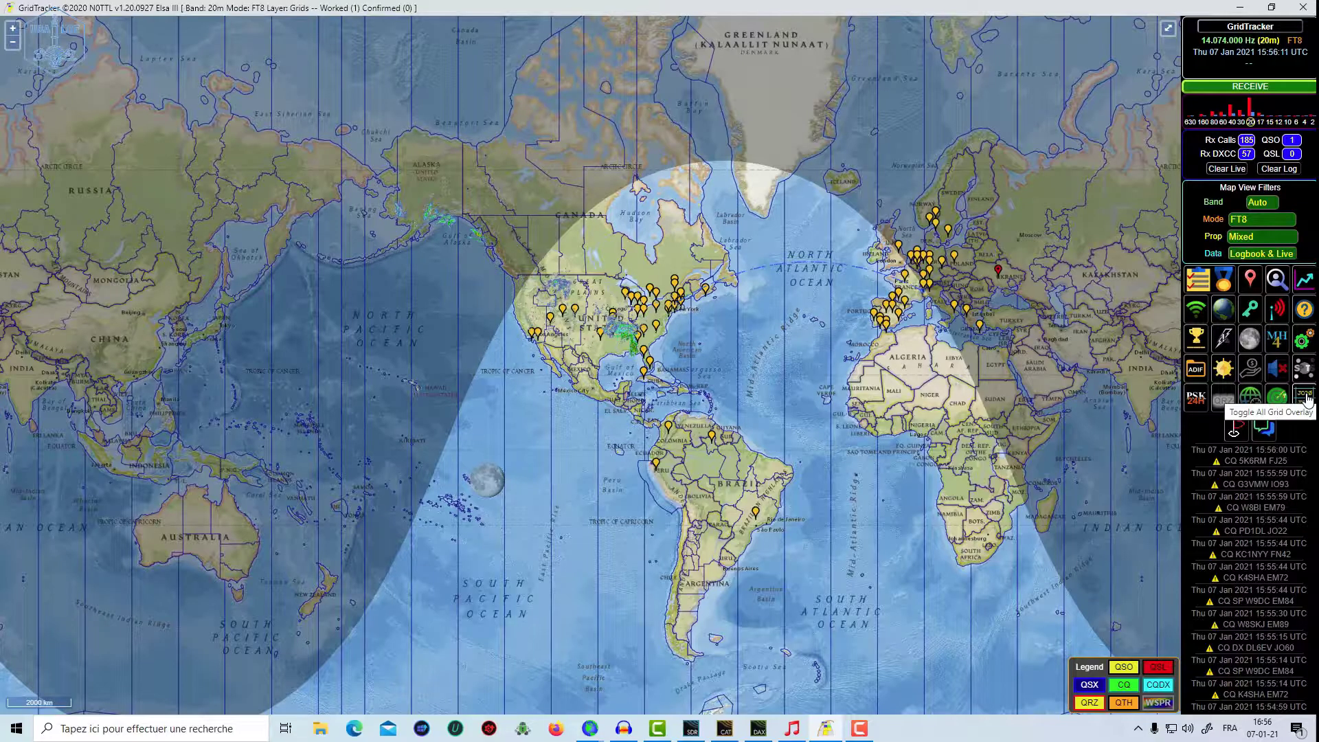
click(1304, 398)
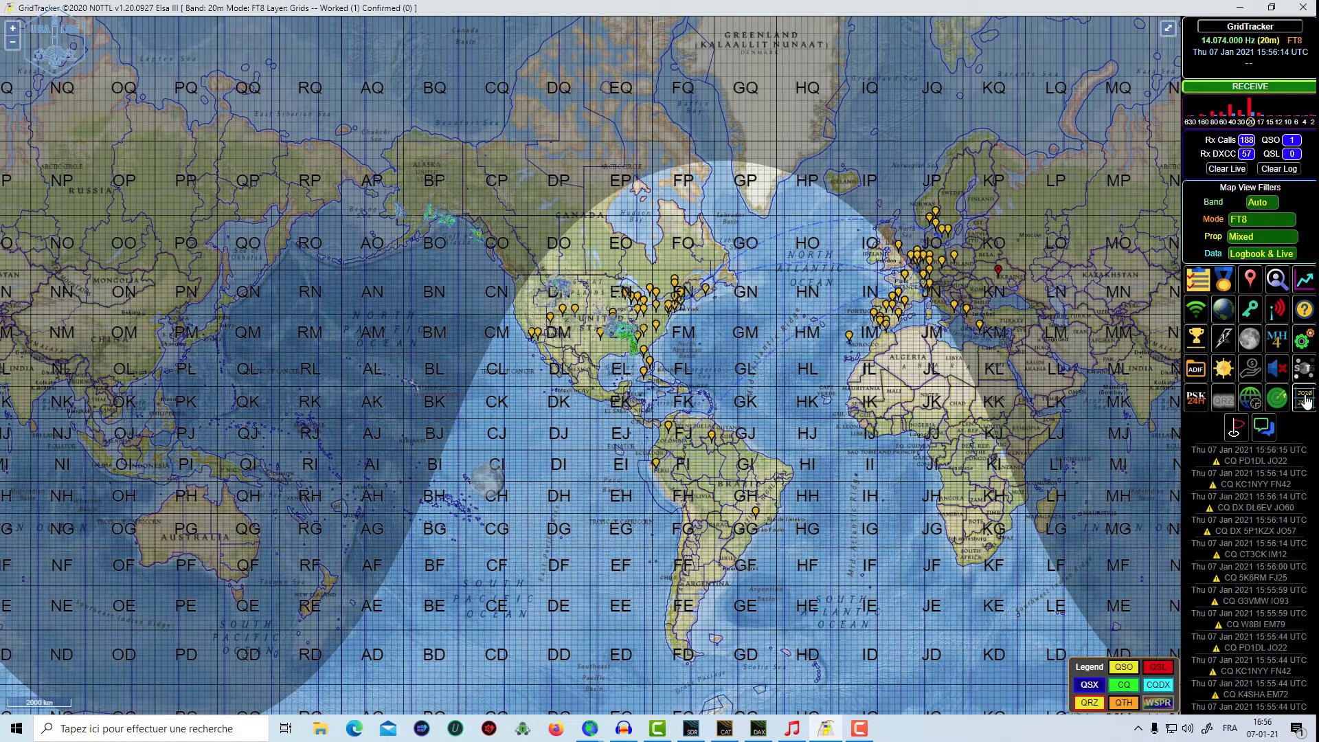
click(1304, 400)
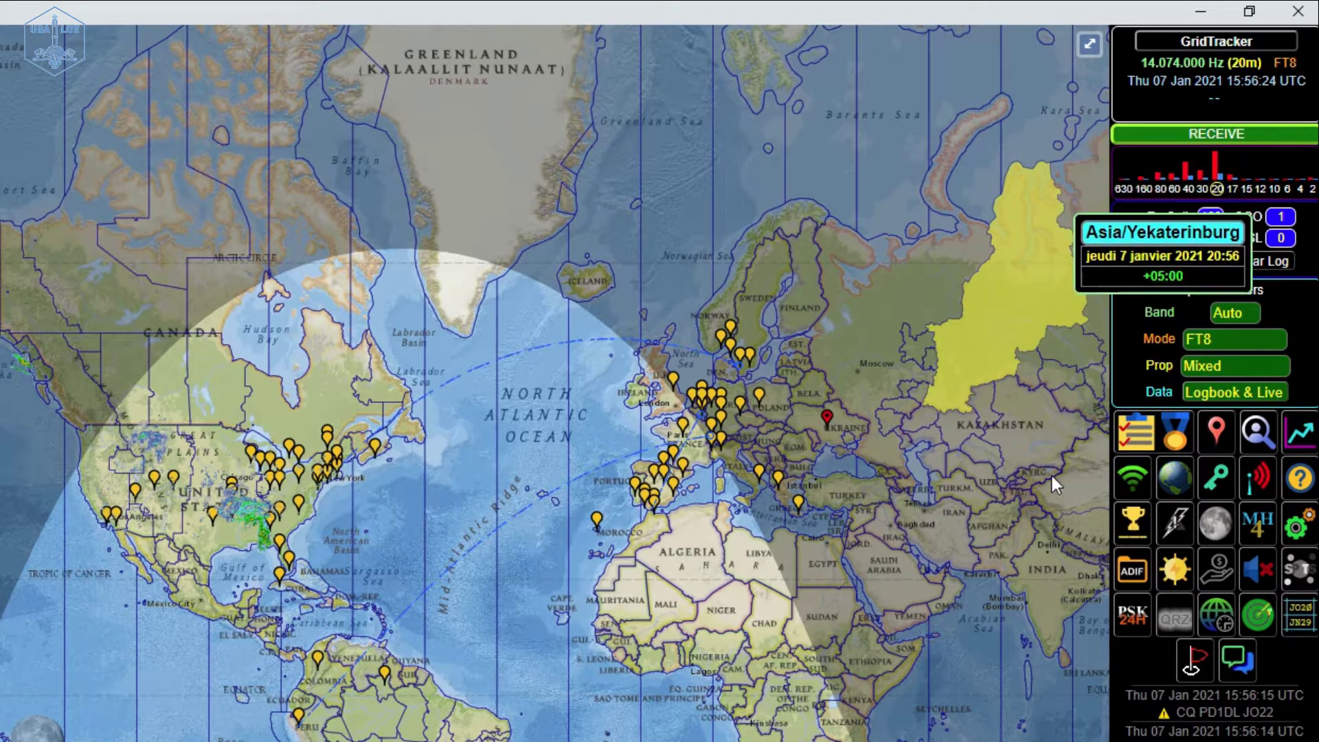
Inspect the contact details of the Ukraine pushpin and another station's pushpin, and turn off the timezone layer.
mouse_move(824, 417)
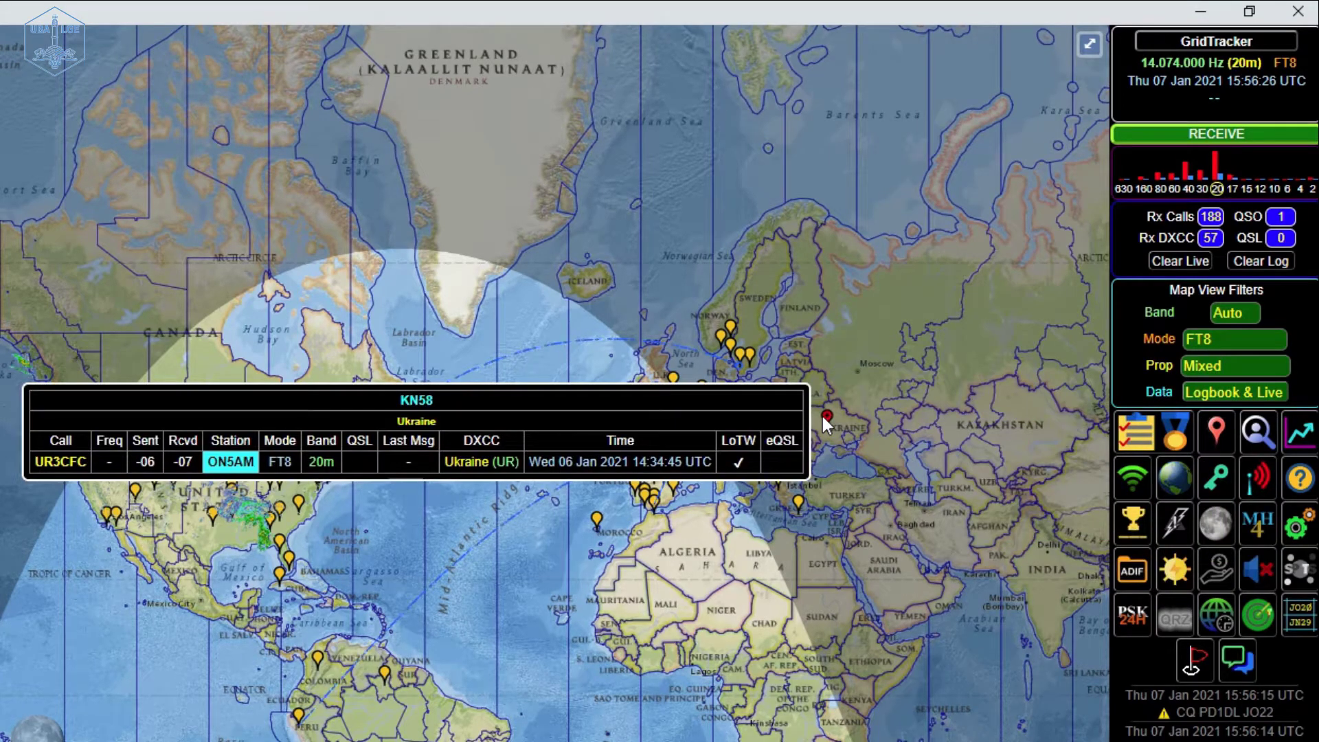
mouse_move(290, 560)
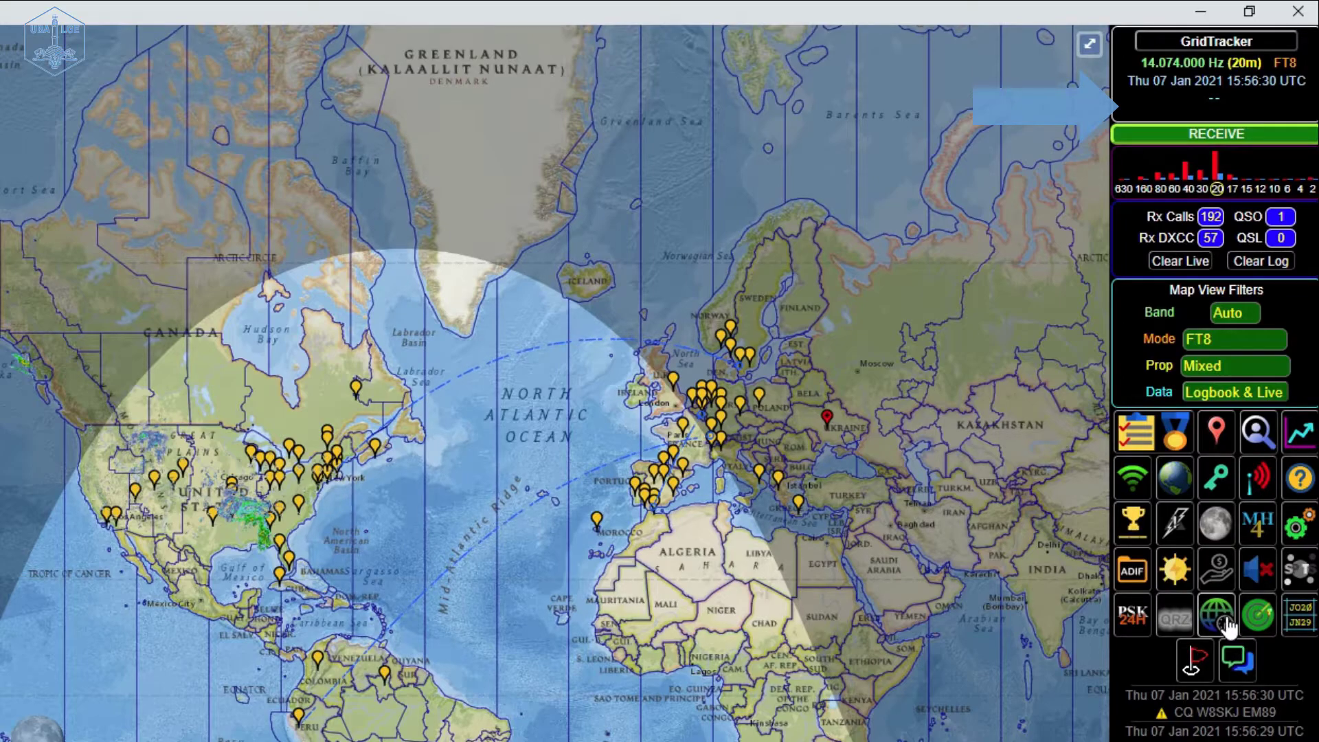
click(1223, 618)
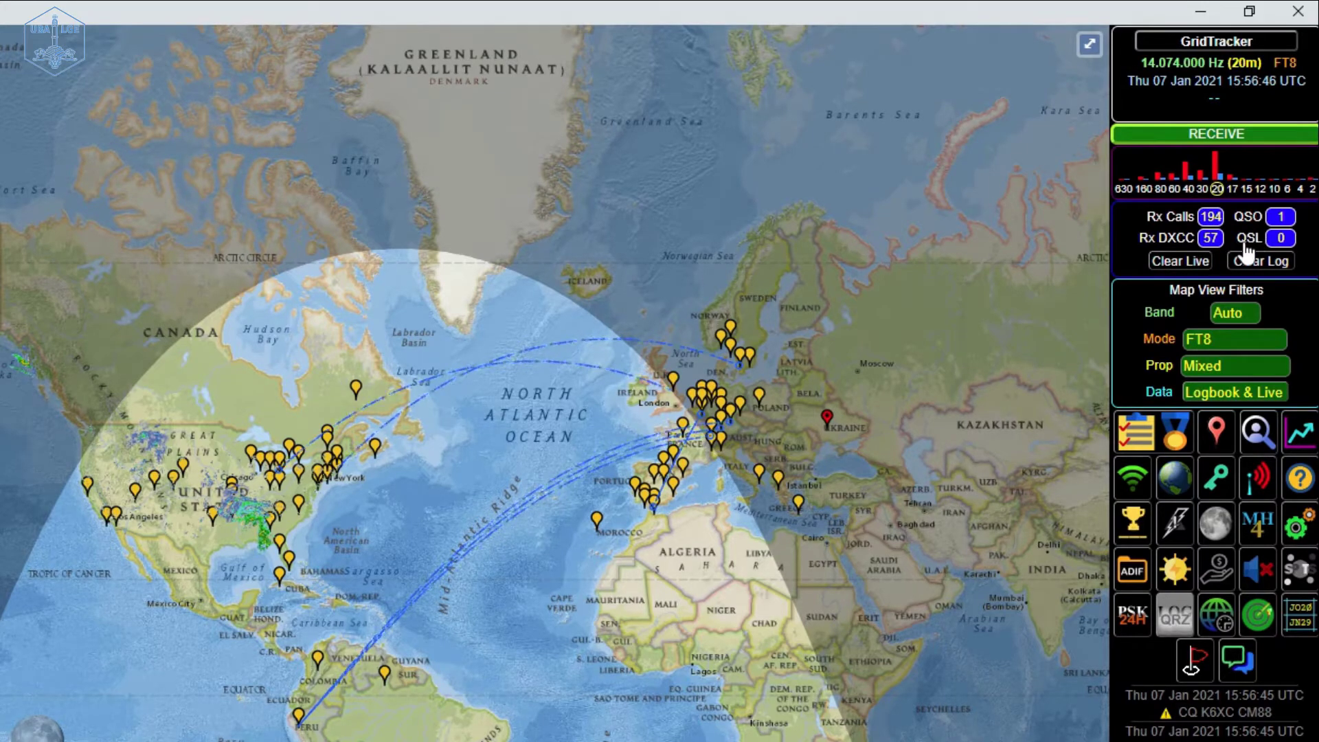
View the available options of the Band, Mode and Prop map view filters without changing them.
click(1227, 317)
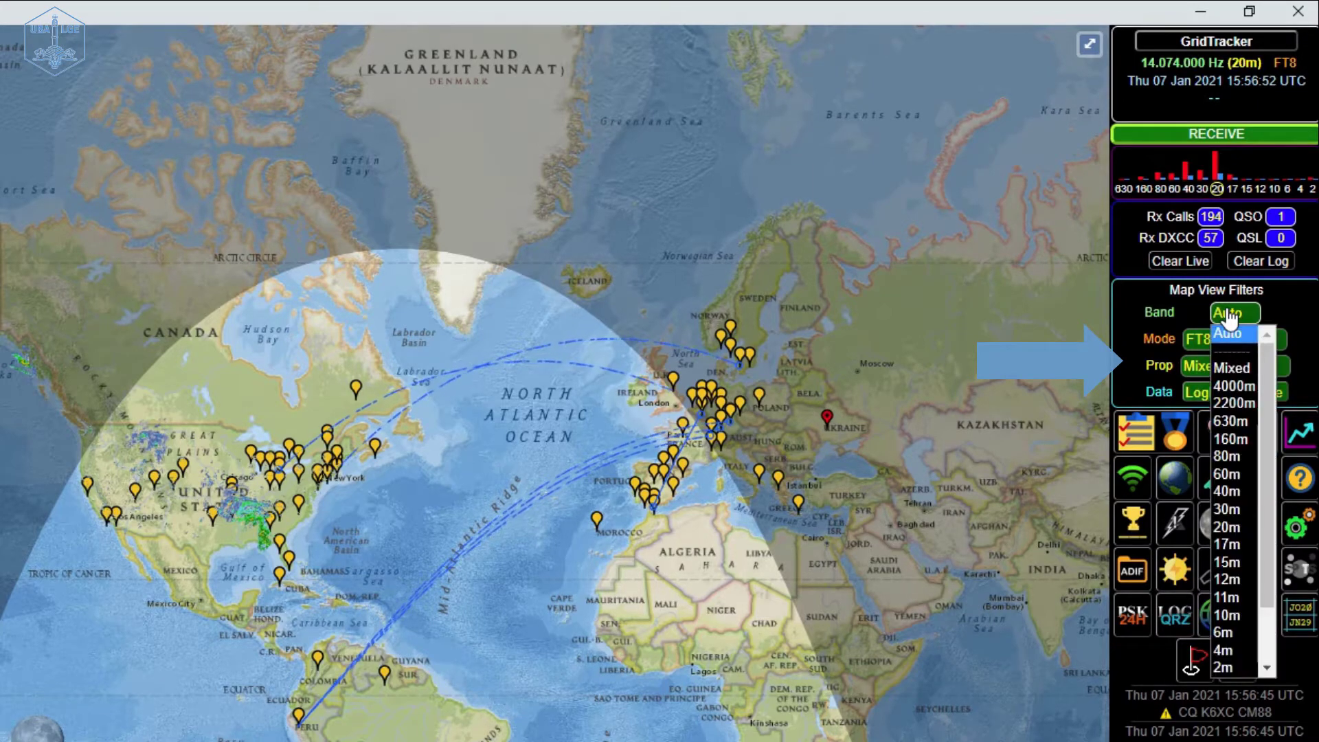
click(1227, 318)
click(1261, 340)
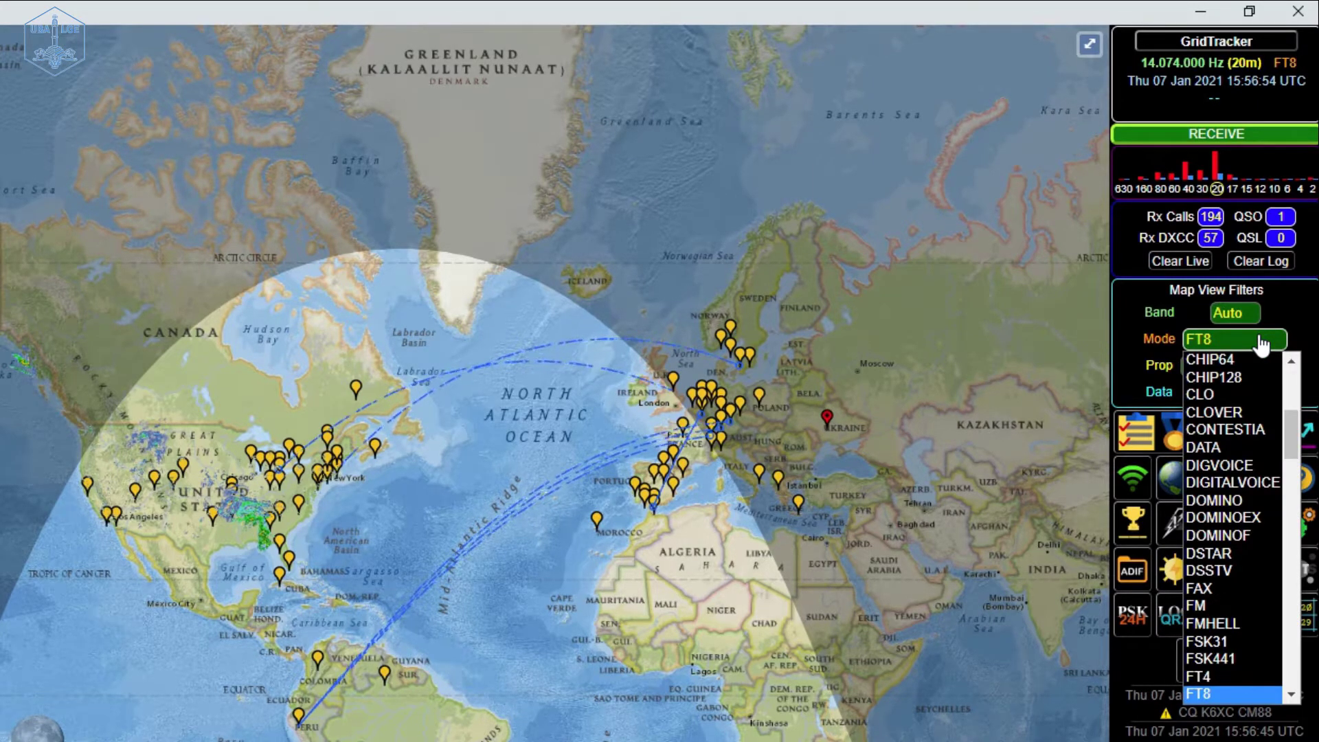
click(1261, 341)
click(1261, 367)
click(1257, 382)
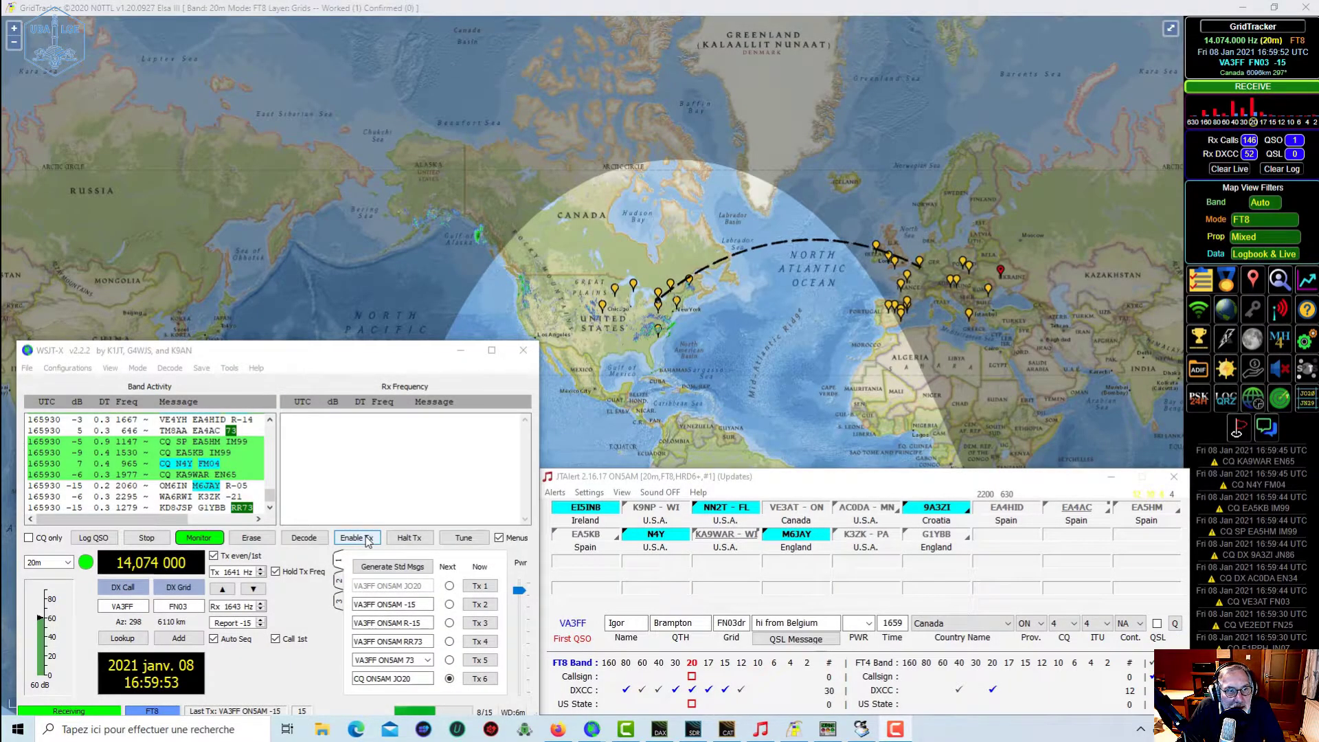
Enable transmission in WSJT-X to work the Canadian station in grid FN03, move the Log QSO window aside and log the contact.
click(366, 538)
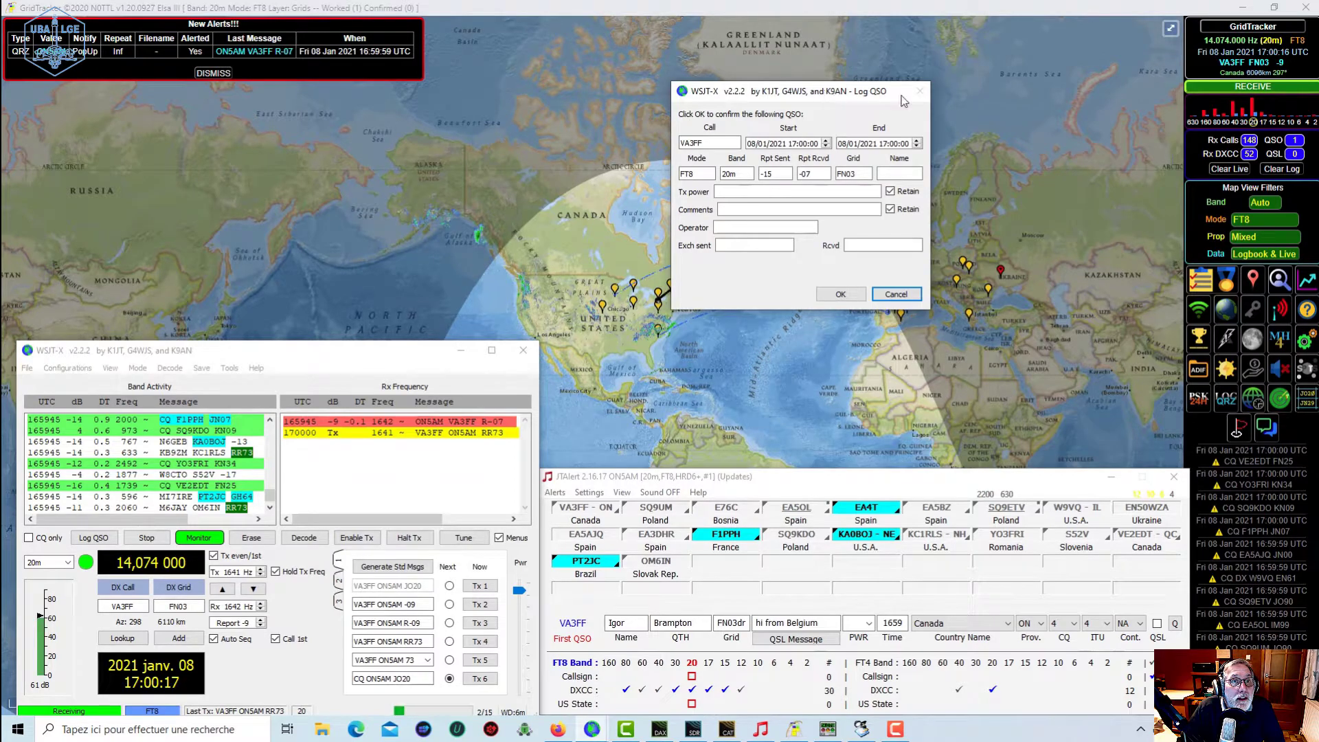
drag(828, 93, 1116, 39)
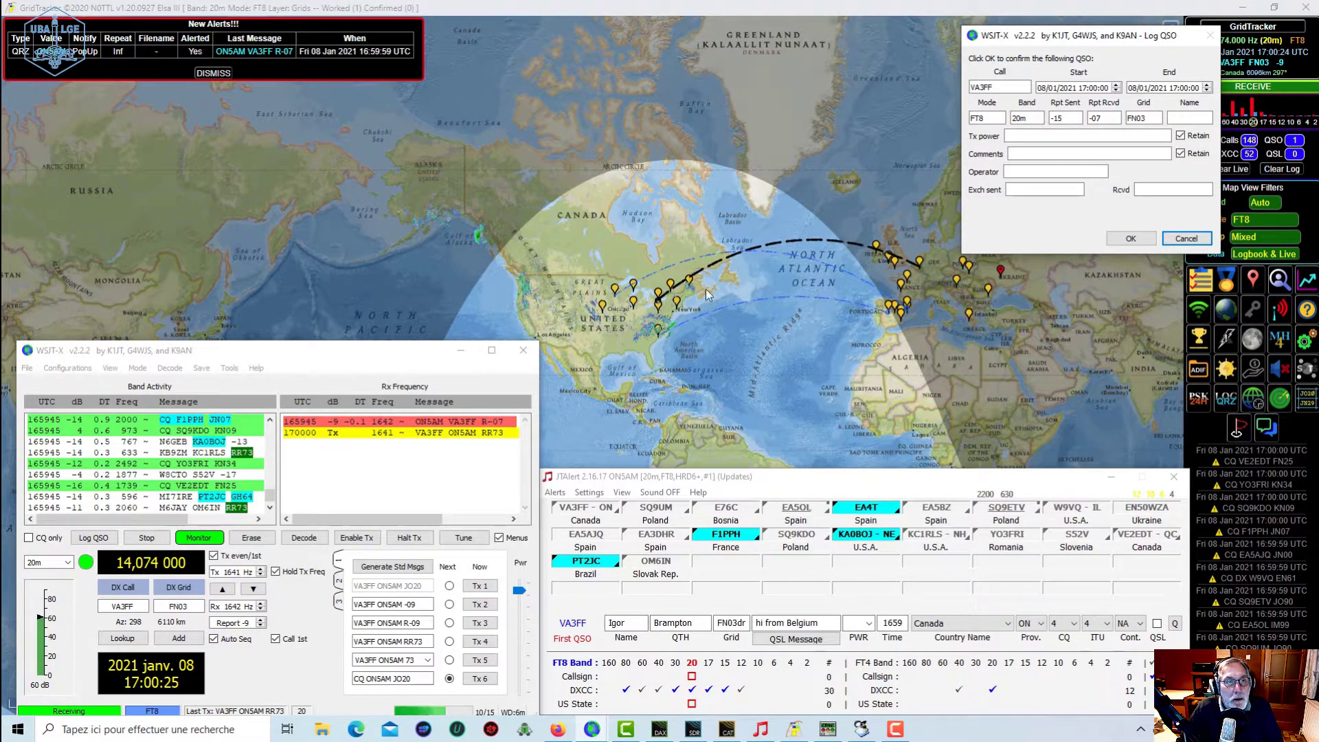
mouse_move(663, 306)
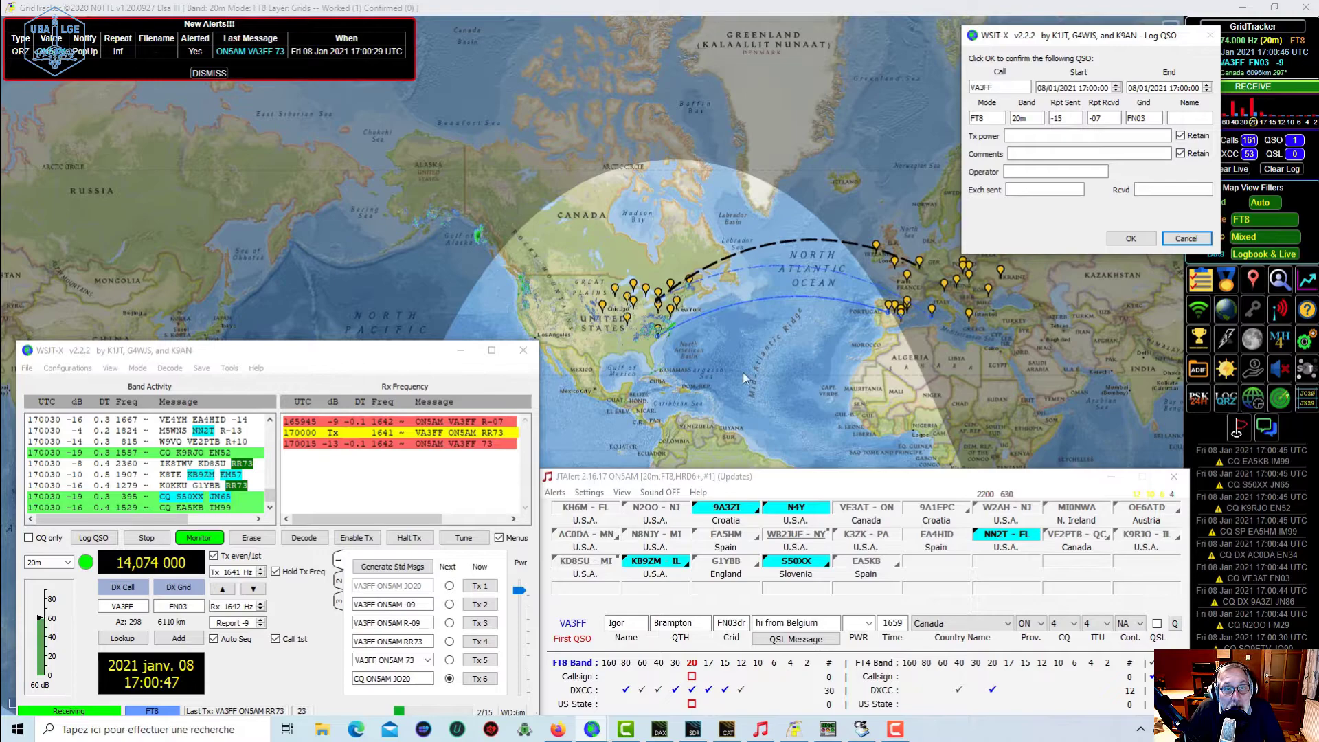
click(1131, 238)
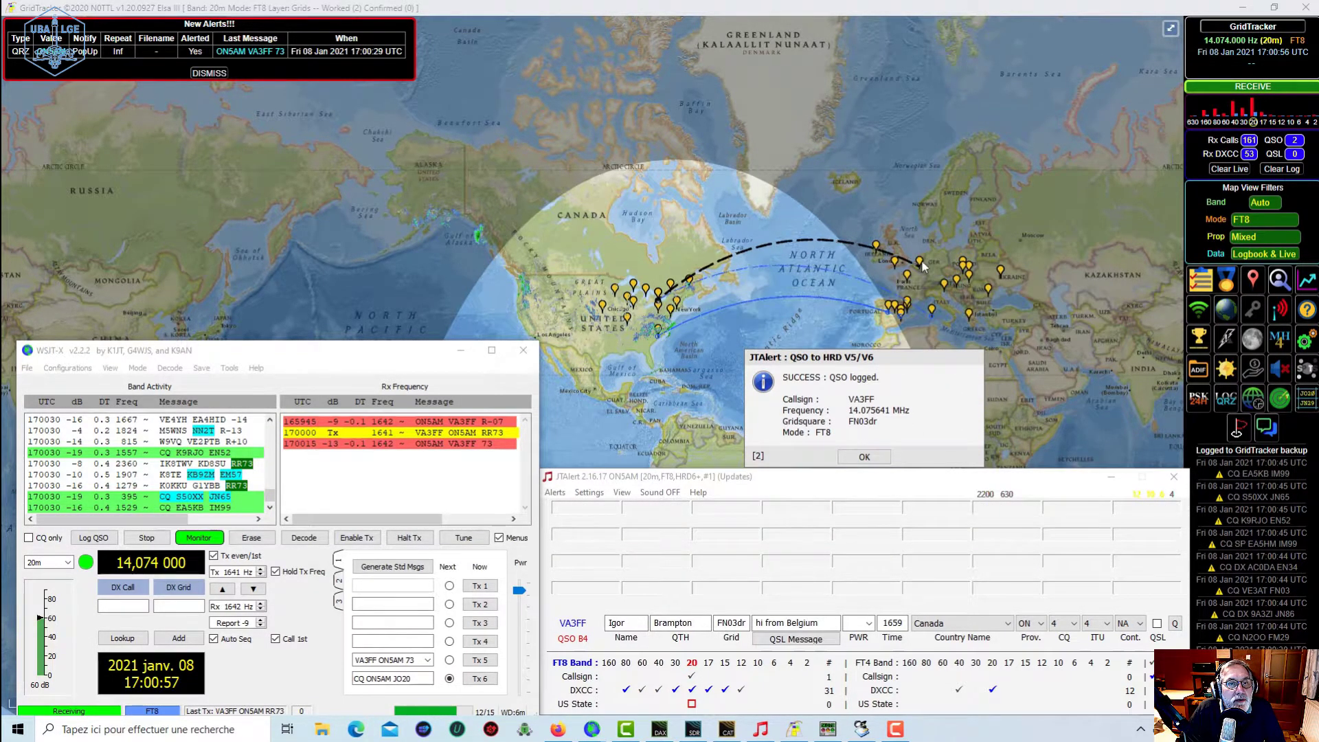
mouse_move(921, 263)
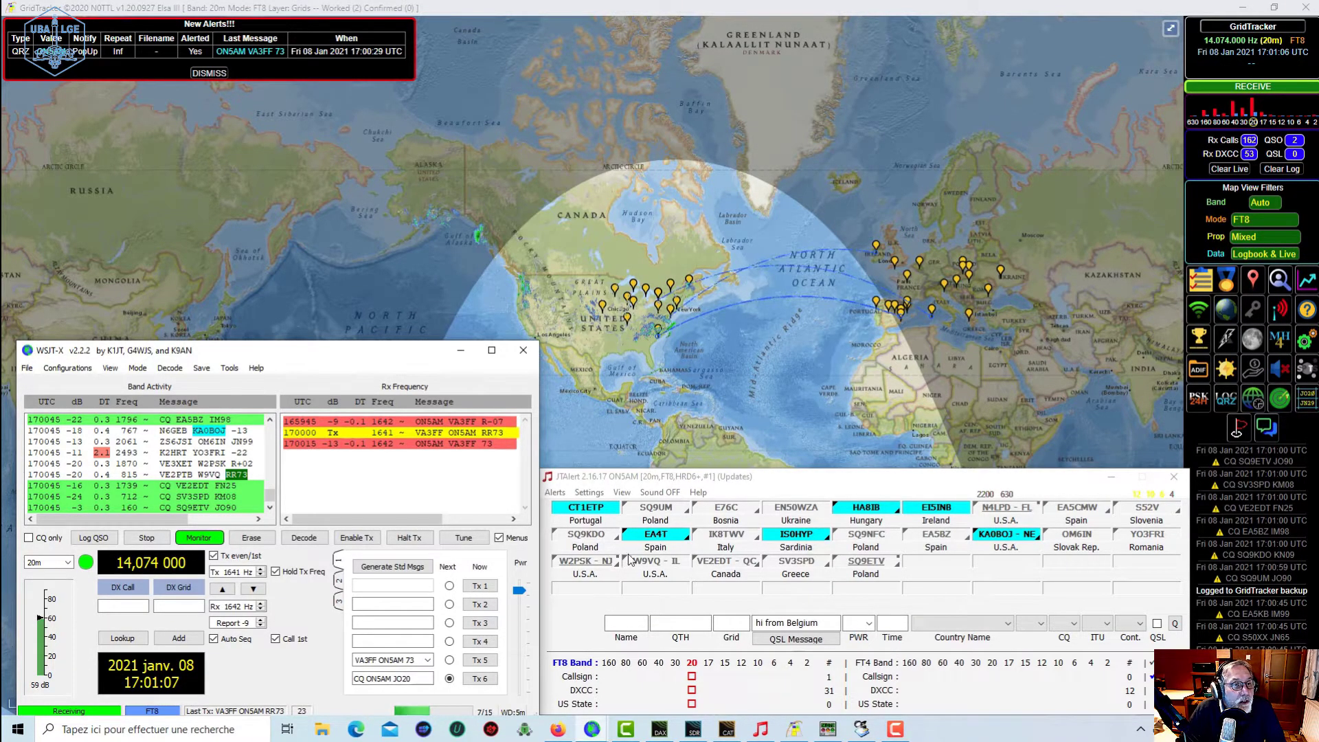
Start calling CQ from WSJT-X on 20 m FT8, and dismiss the new QRZ alert in GridTracker.
click(356, 537)
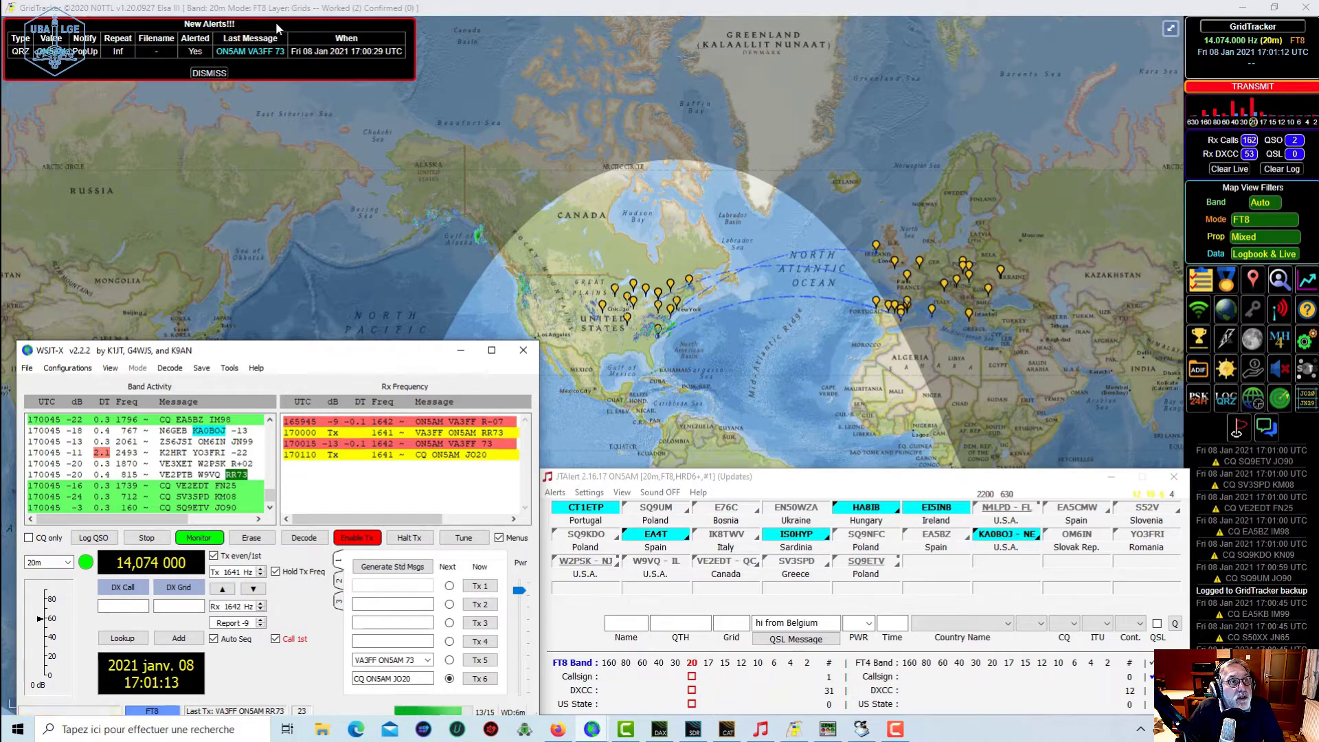
click(287, 46)
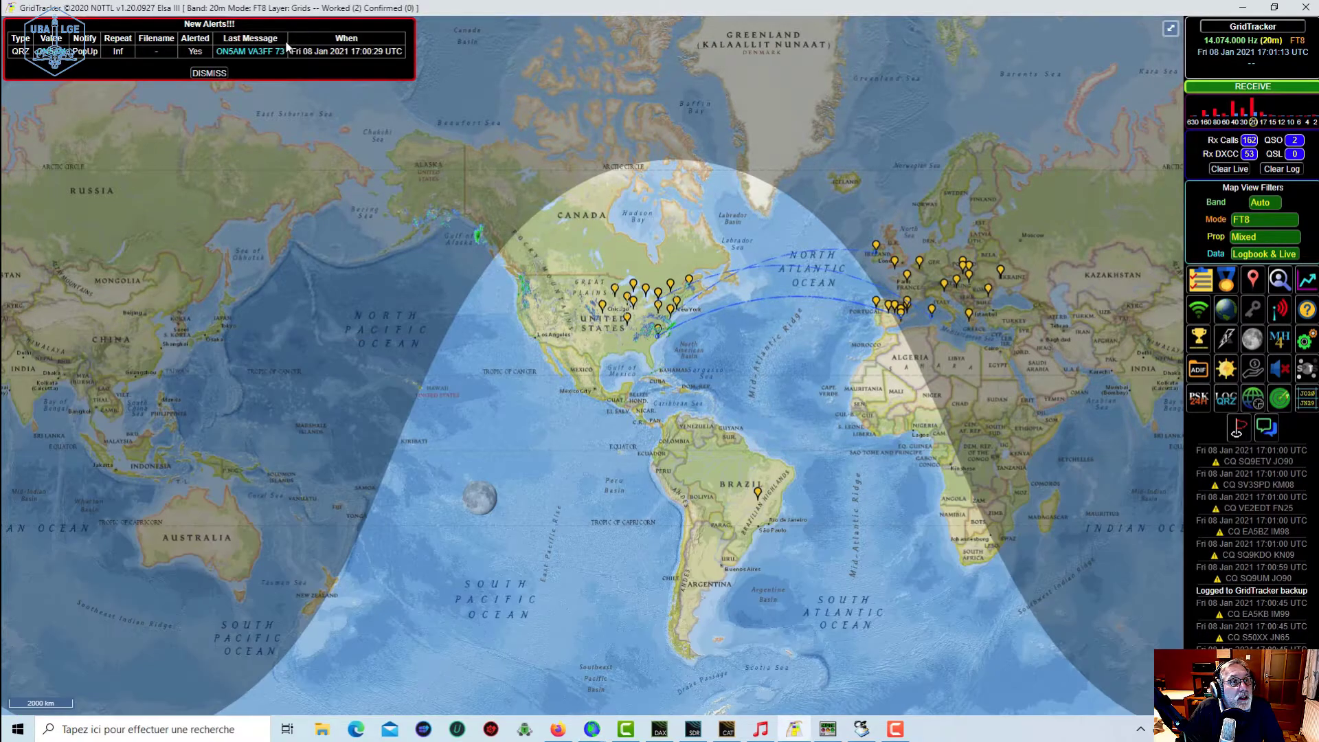
click(211, 74)
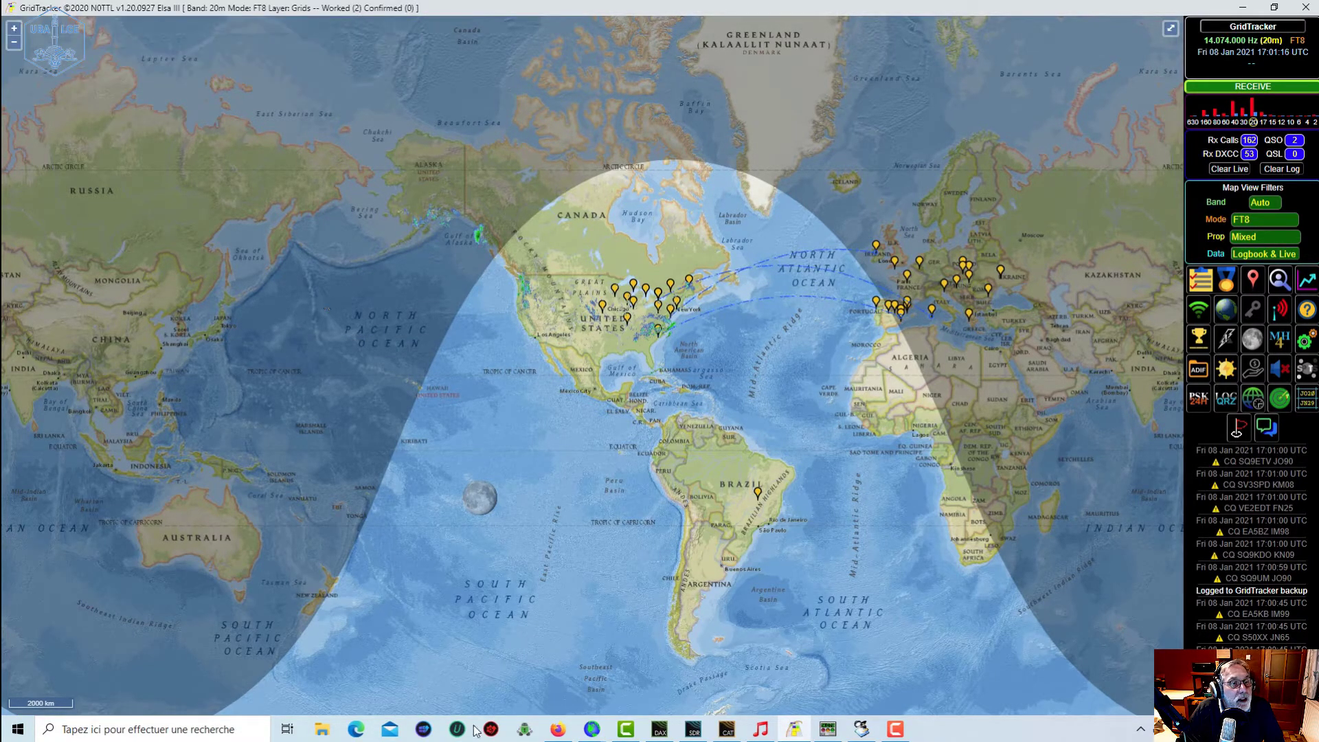
Bring the JTAlert window and the main WSJT-X window back in front of the GridTracker map.
click(759, 732)
mouse_move(592, 728)
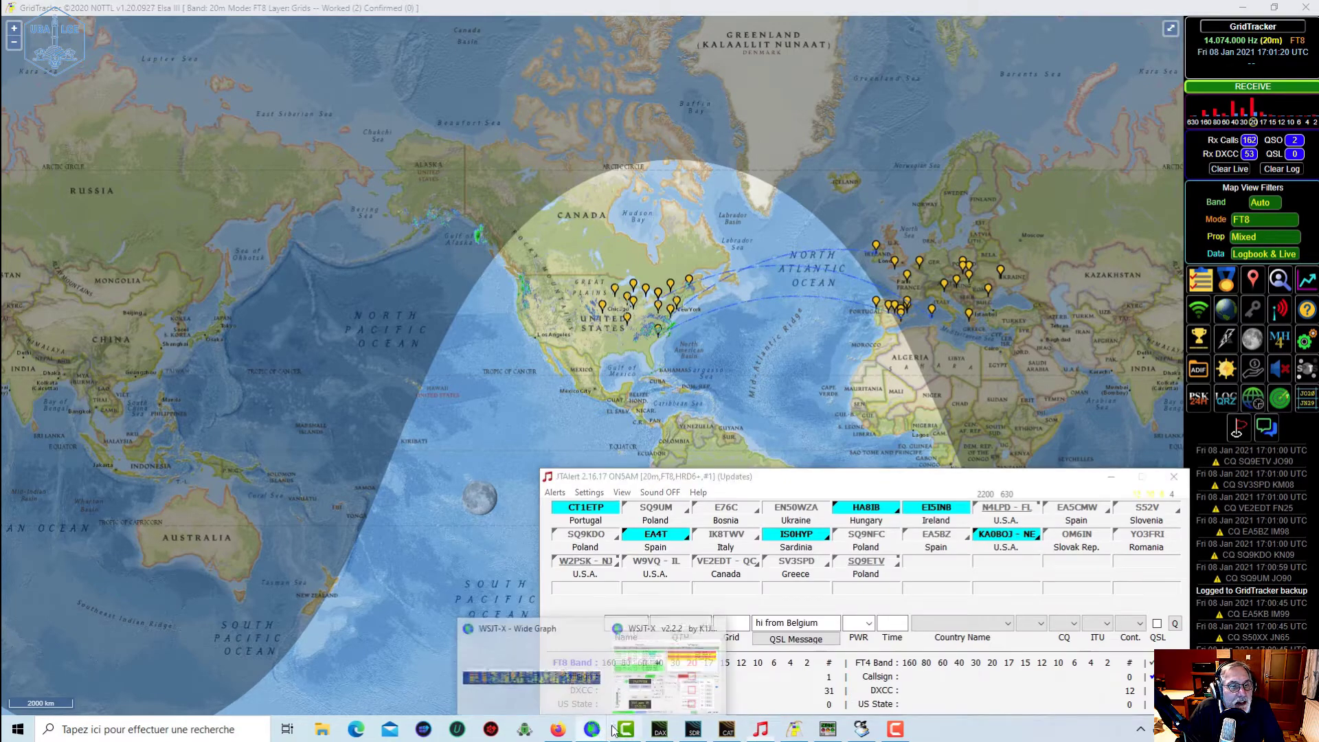
click(692, 628)
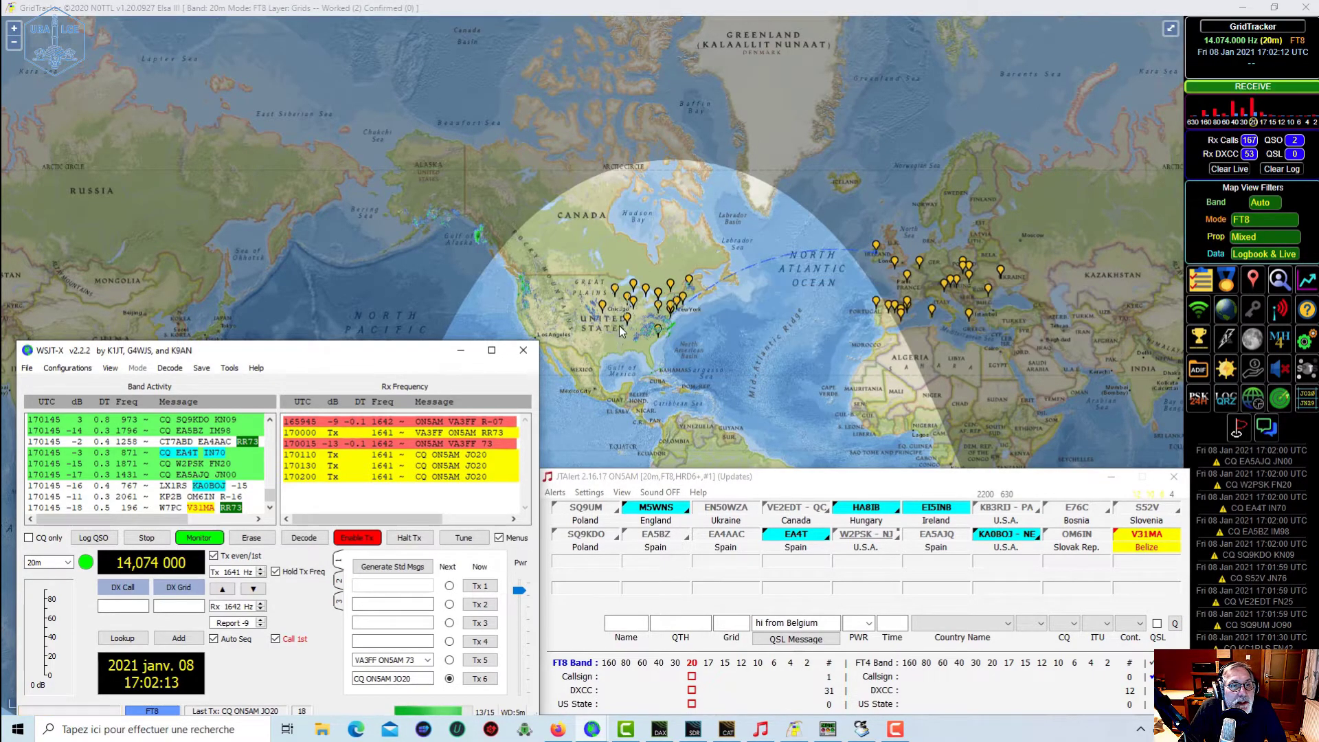
Move the Log QSO window off the control panel, log the contact with the Hungarian station in grid KN07, and close the Callsign Lookup window.
mouse_move(629, 318)
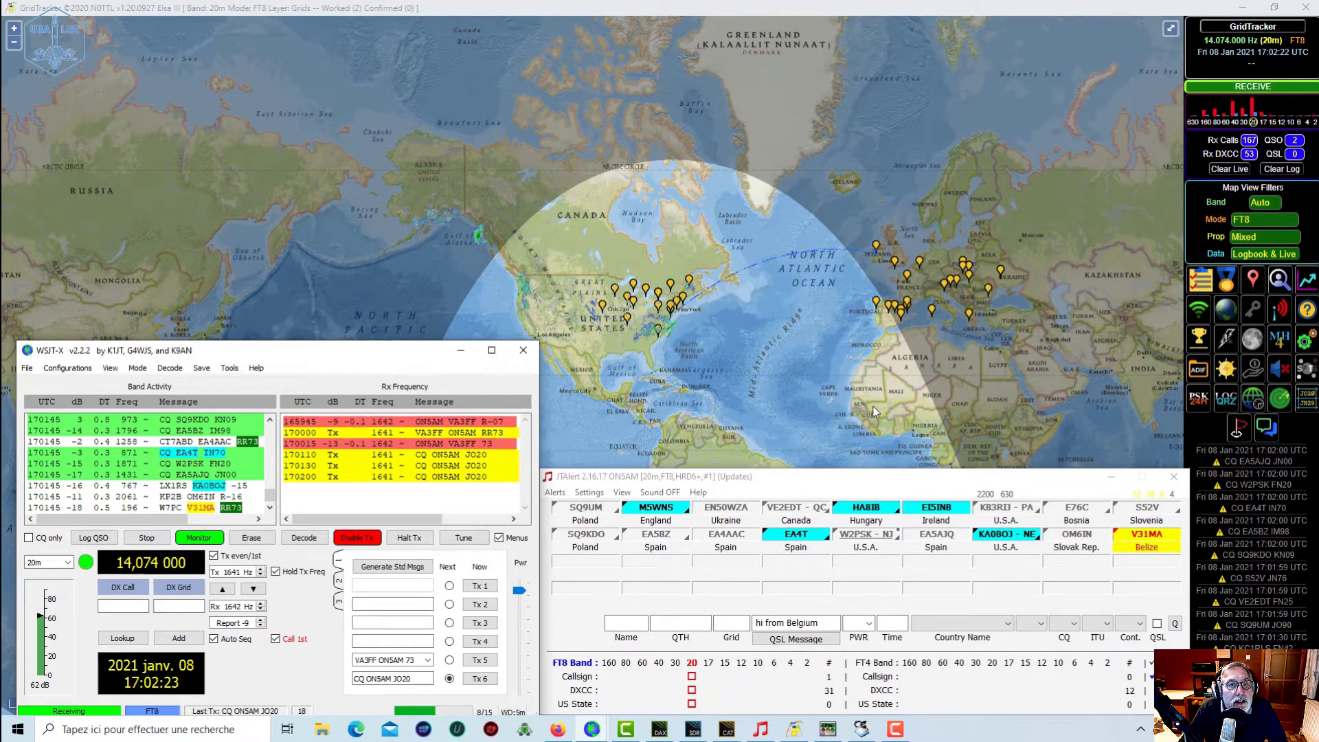
mouse_move(877, 309)
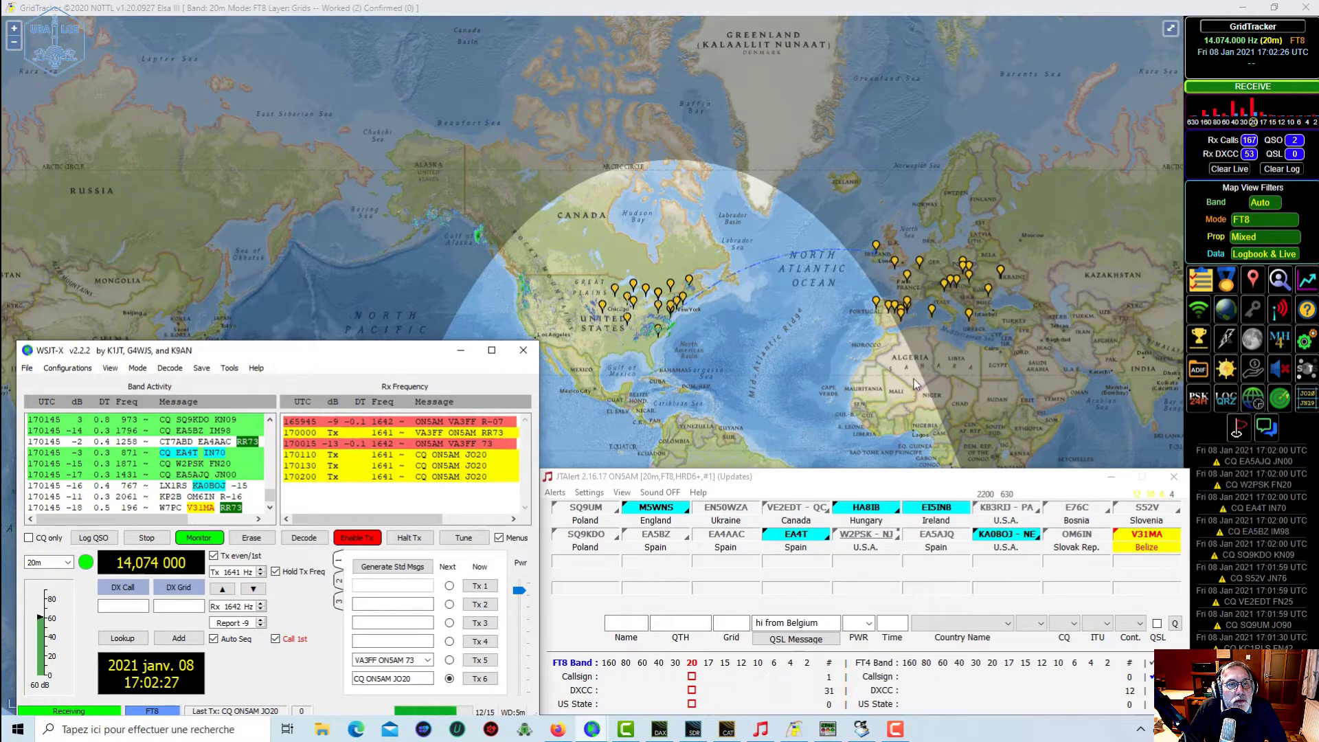
mouse_move(877, 247)
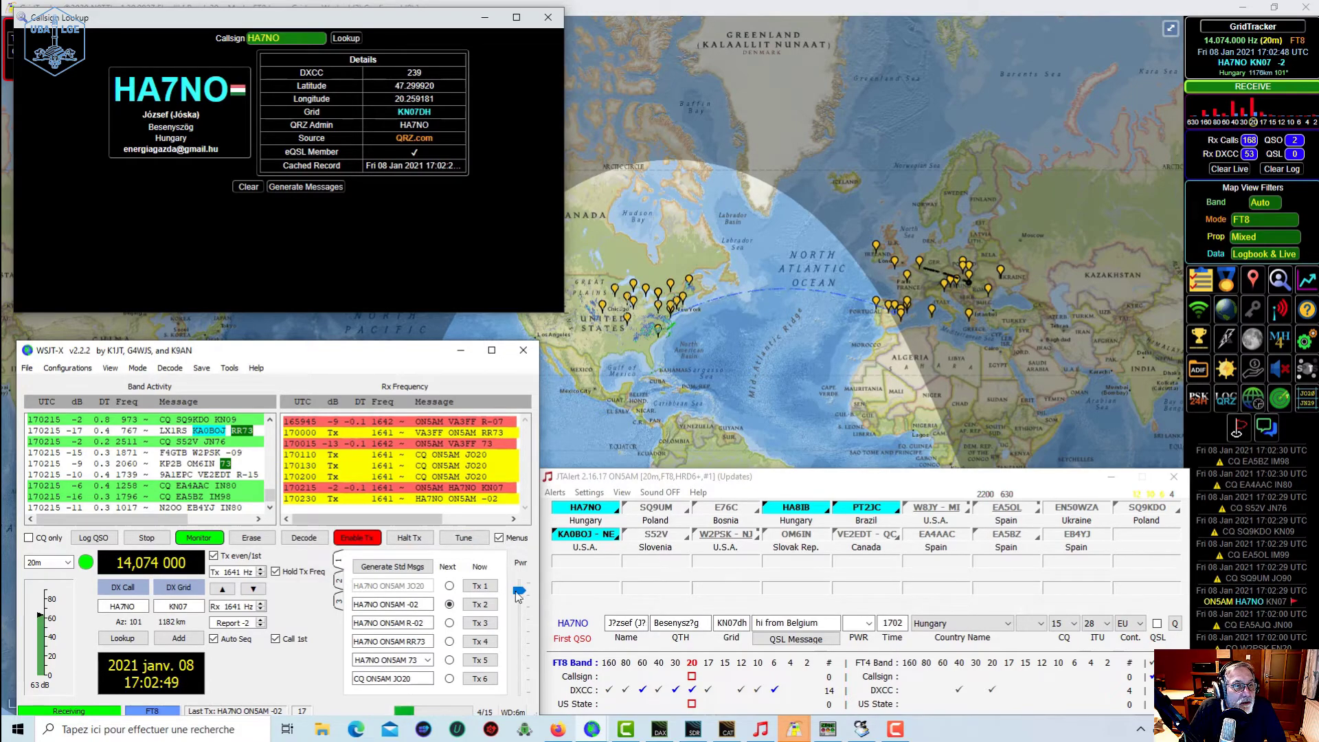
mouse_move(555, 630)
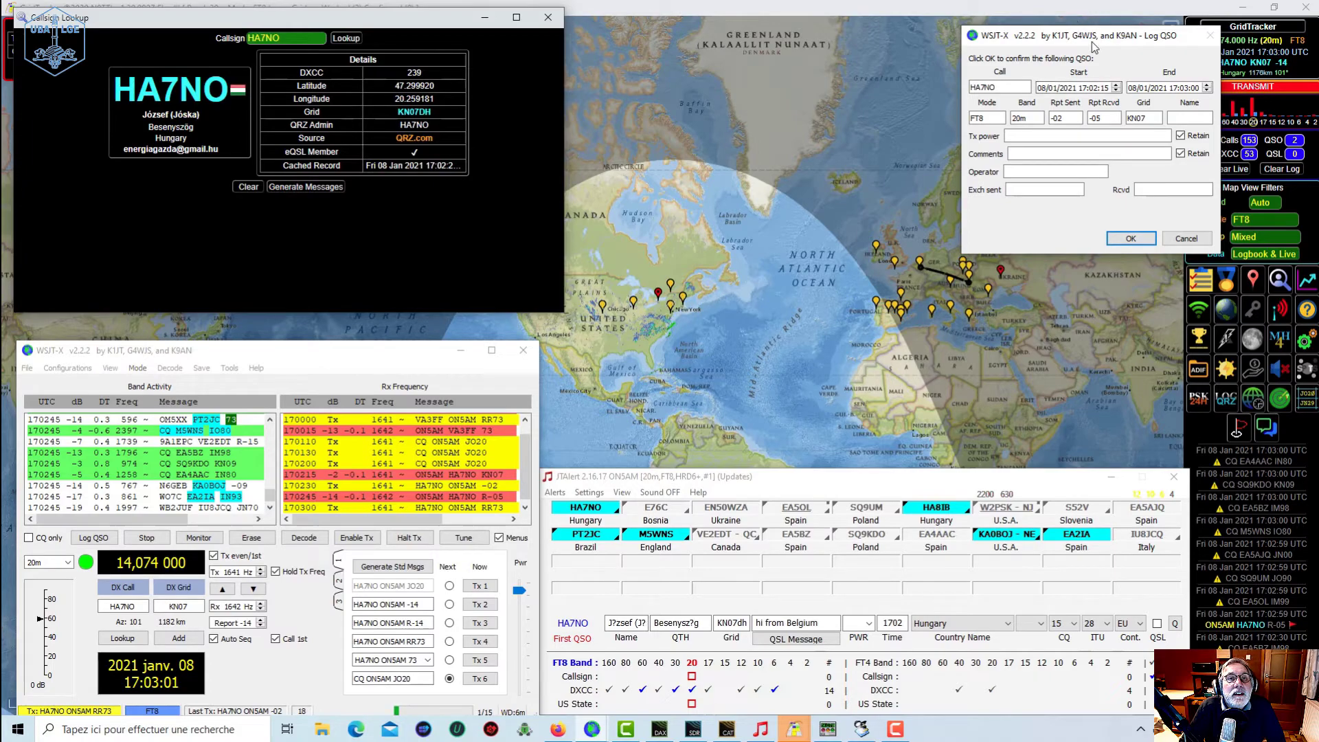
drag(1082, 37, 893, 70)
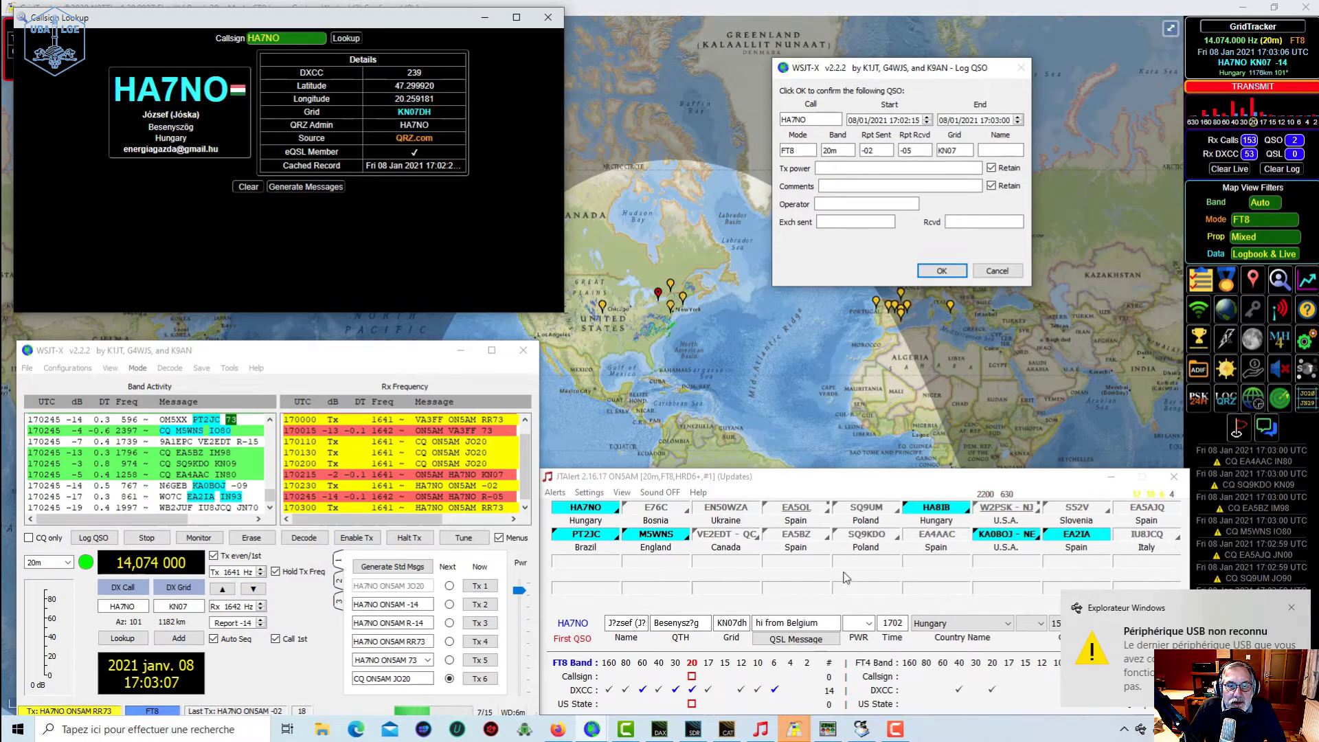
click(1290, 606)
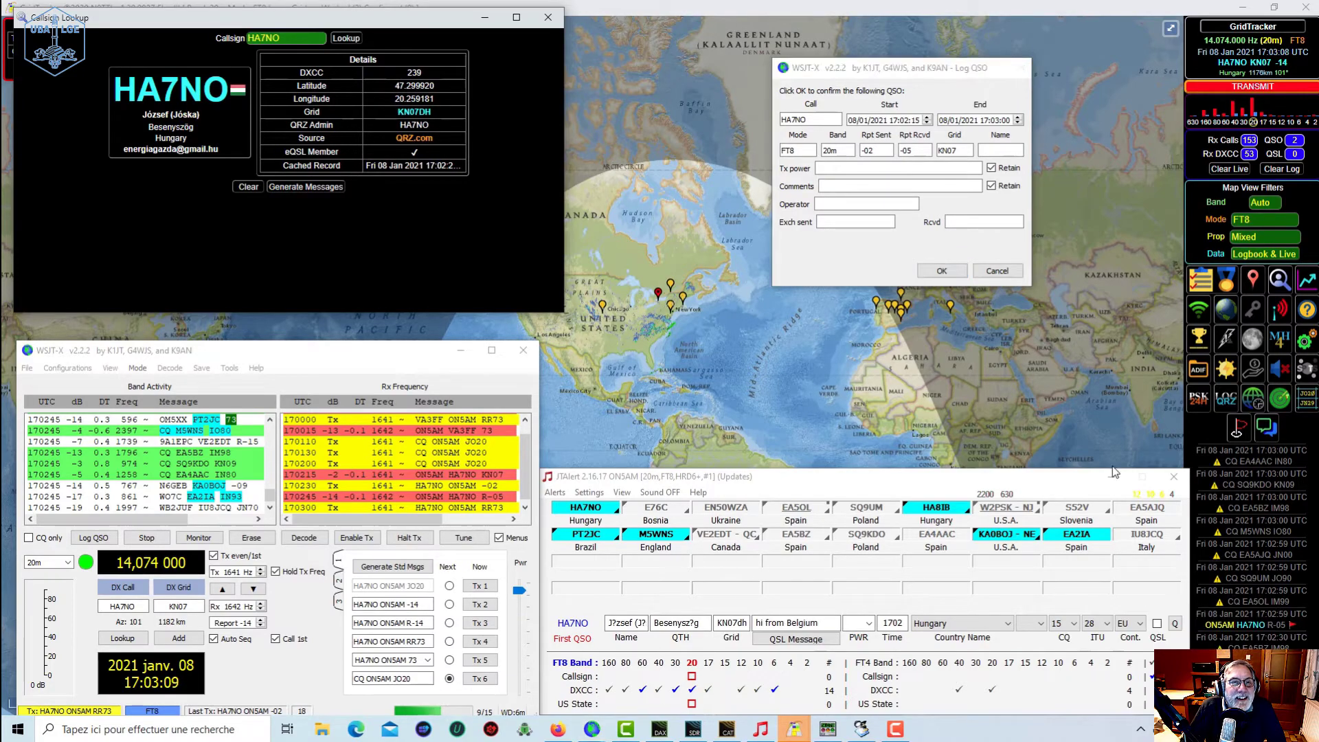
click(942, 270)
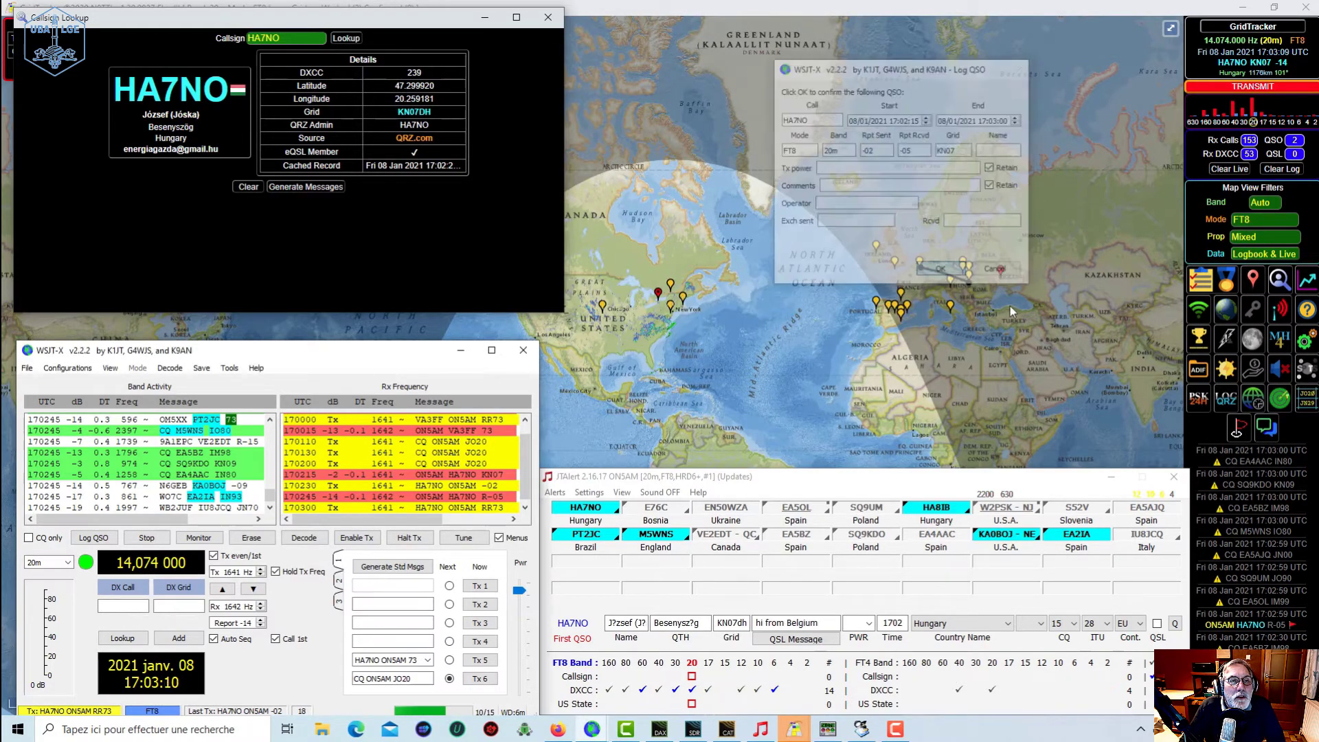
click(550, 18)
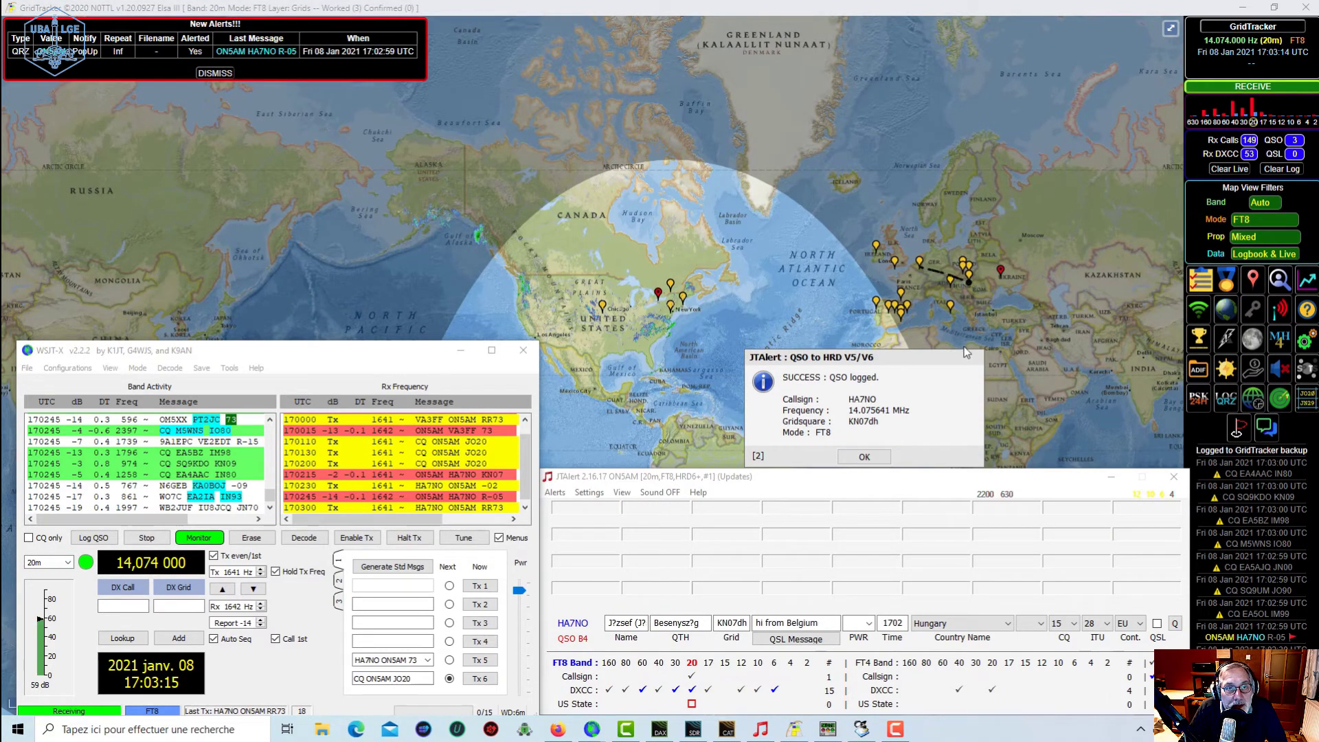